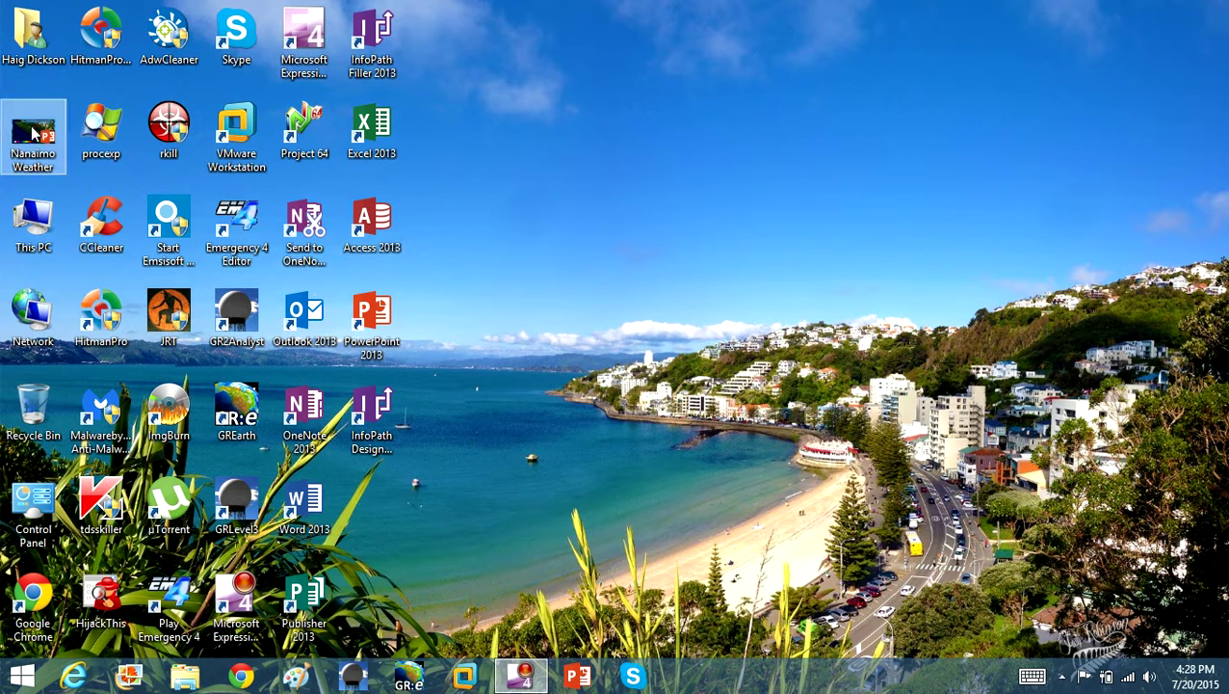
- Check the Nanaimo Weather file's context menu and dismiss it without deleting anything
{"action": "right_click", "coordinate": [35, 135]}
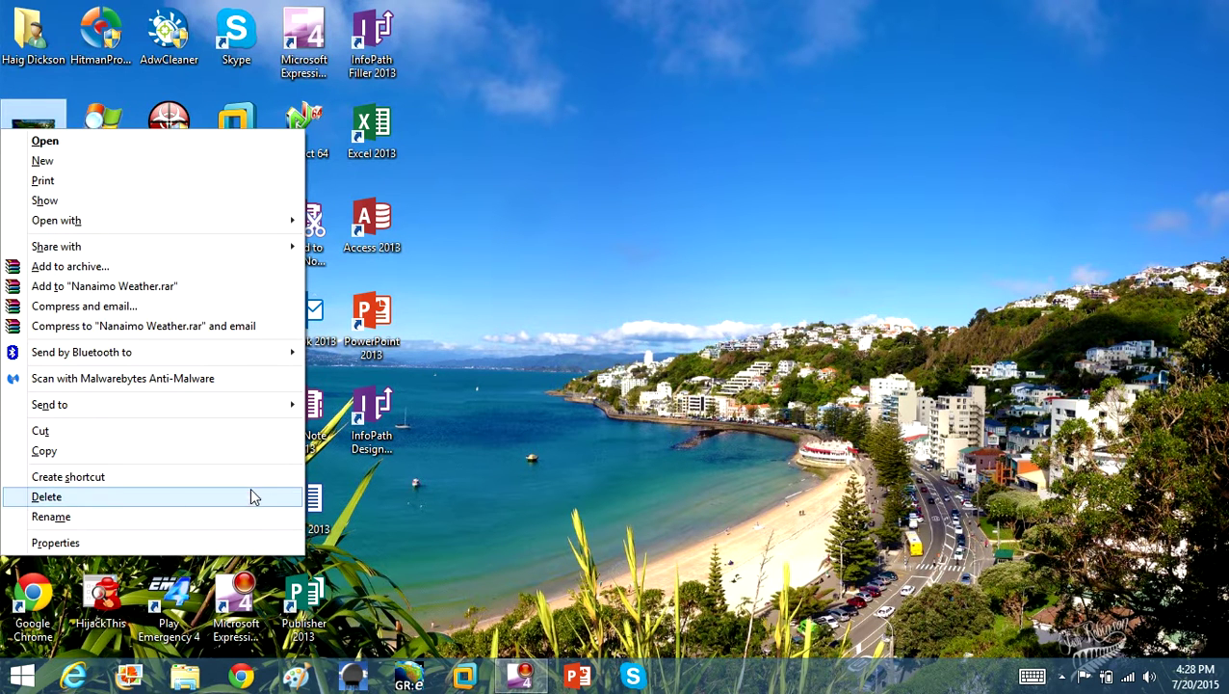
{"action": "left_click", "coordinate": [497, 449]}
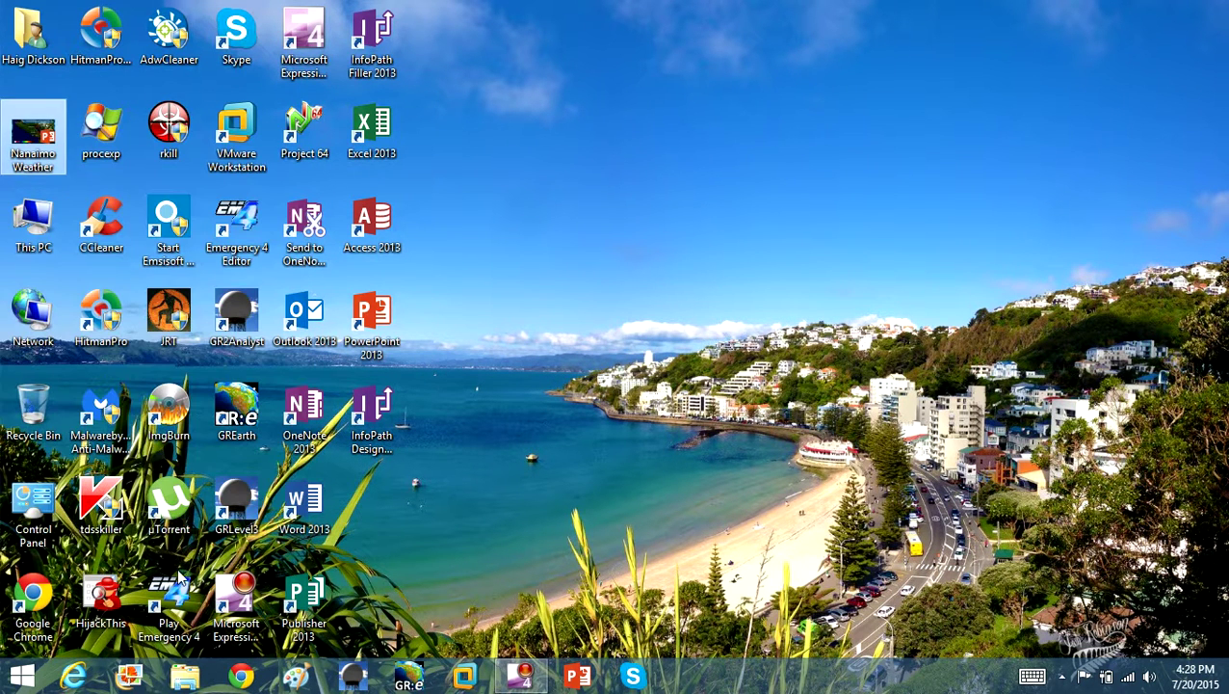
{"action": "left_click", "coordinate": [185, 166]}
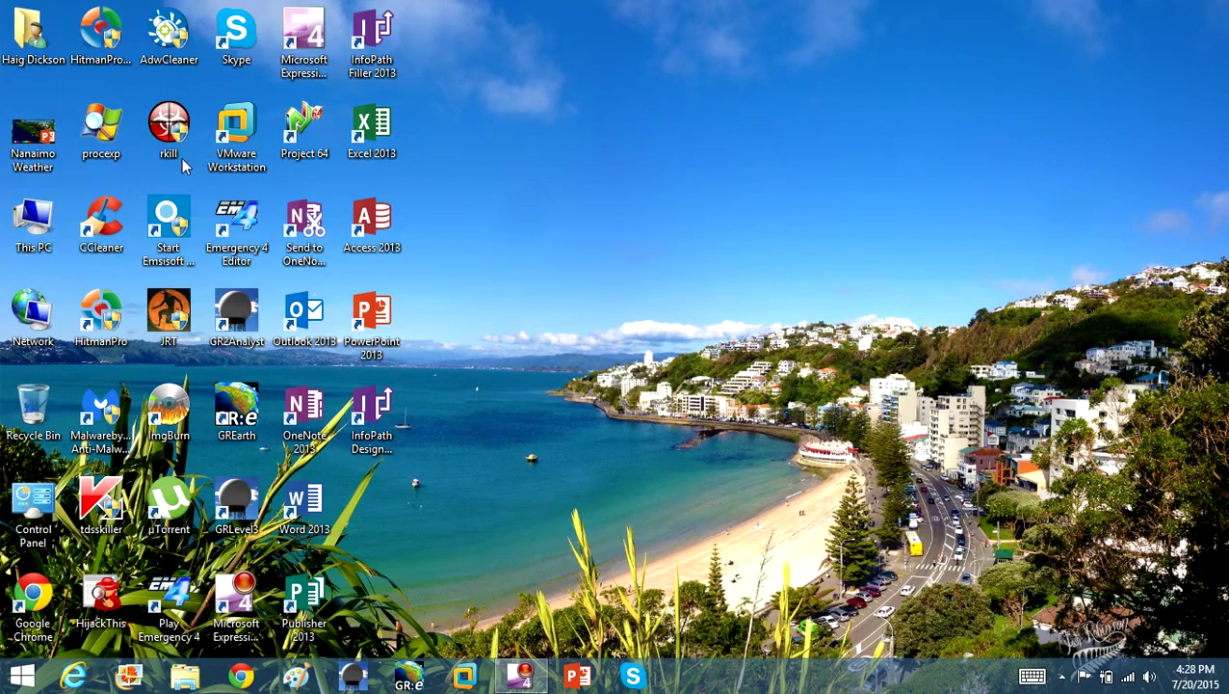
- Move Nanaimo Weather from the desktop into Documents, replacing the older copy
{"action": "key", "text": "super+e"}
{"action": "double_click", "coordinate": [845, 12]}
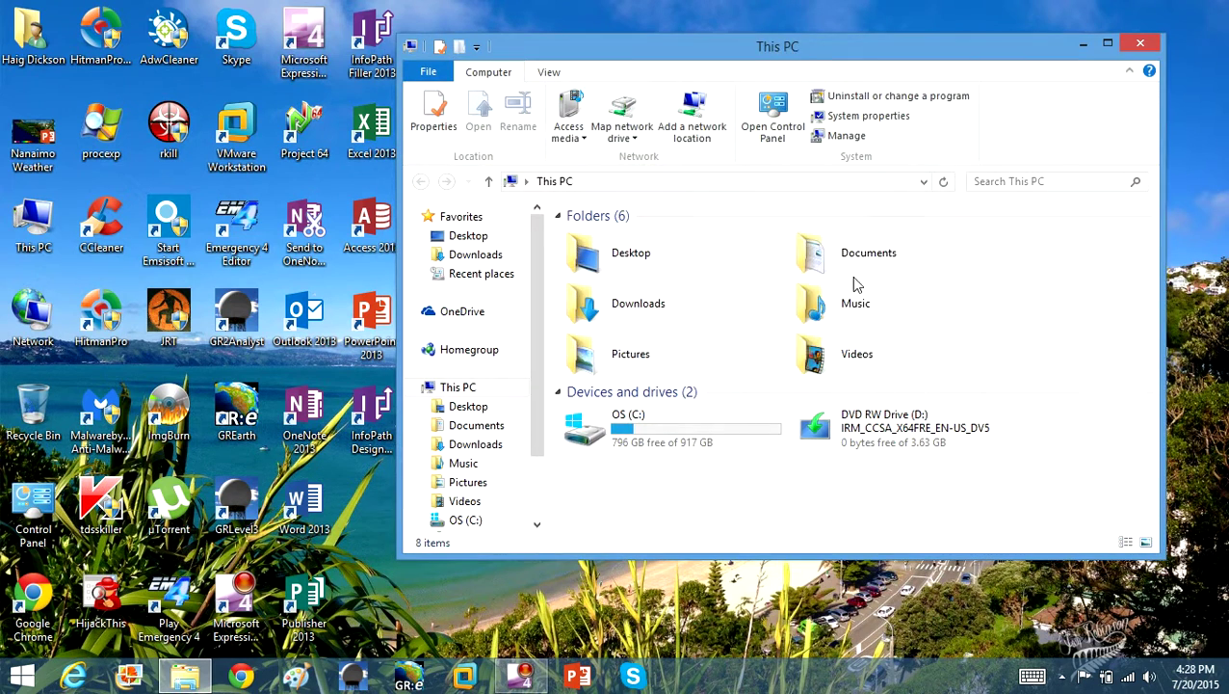
{"action": "double_click", "coordinate": [872, 258]}
{"action": "left_click_drag", "start_coordinate": [43, 150], "coordinate": [617, 493]}
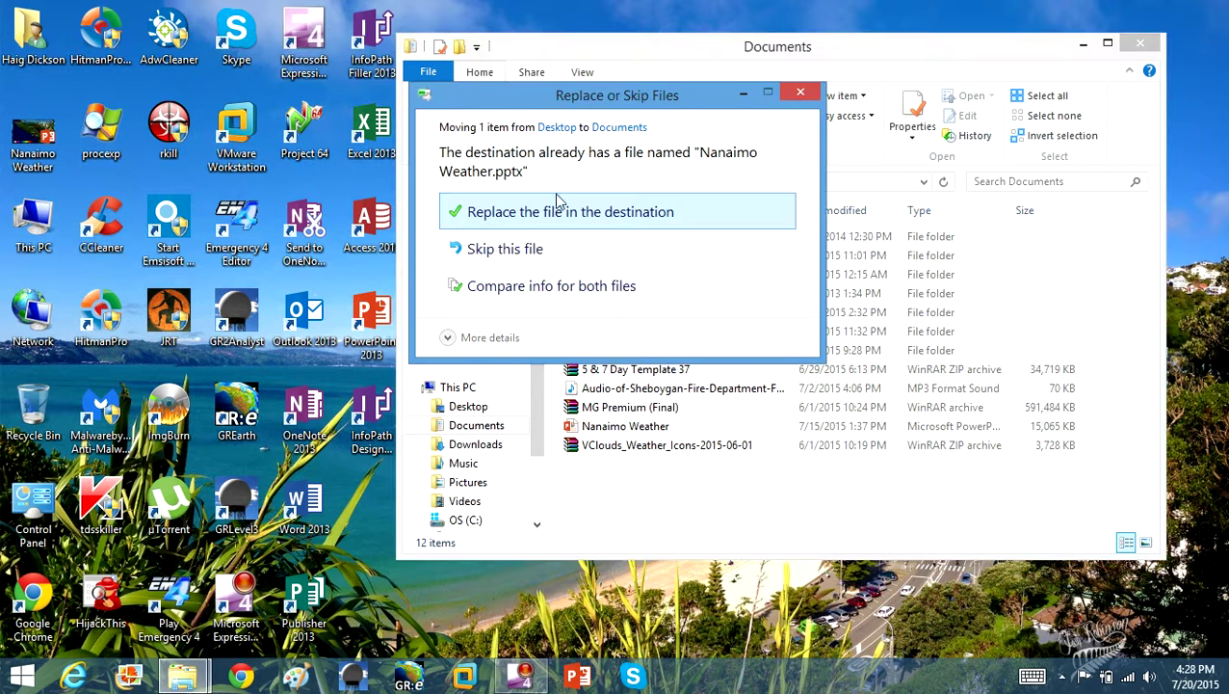
{"action": "left_click", "coordinate": [472, 212]}
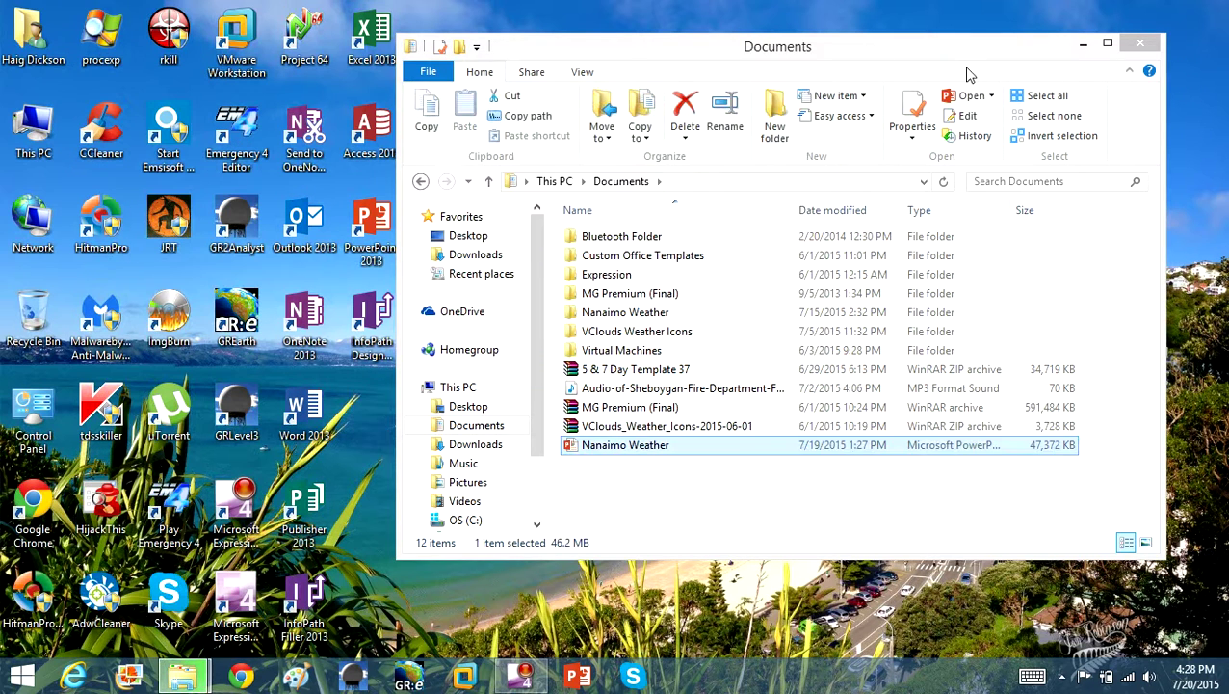
{"action": "left_click", "coordinate": [1141, 42]}
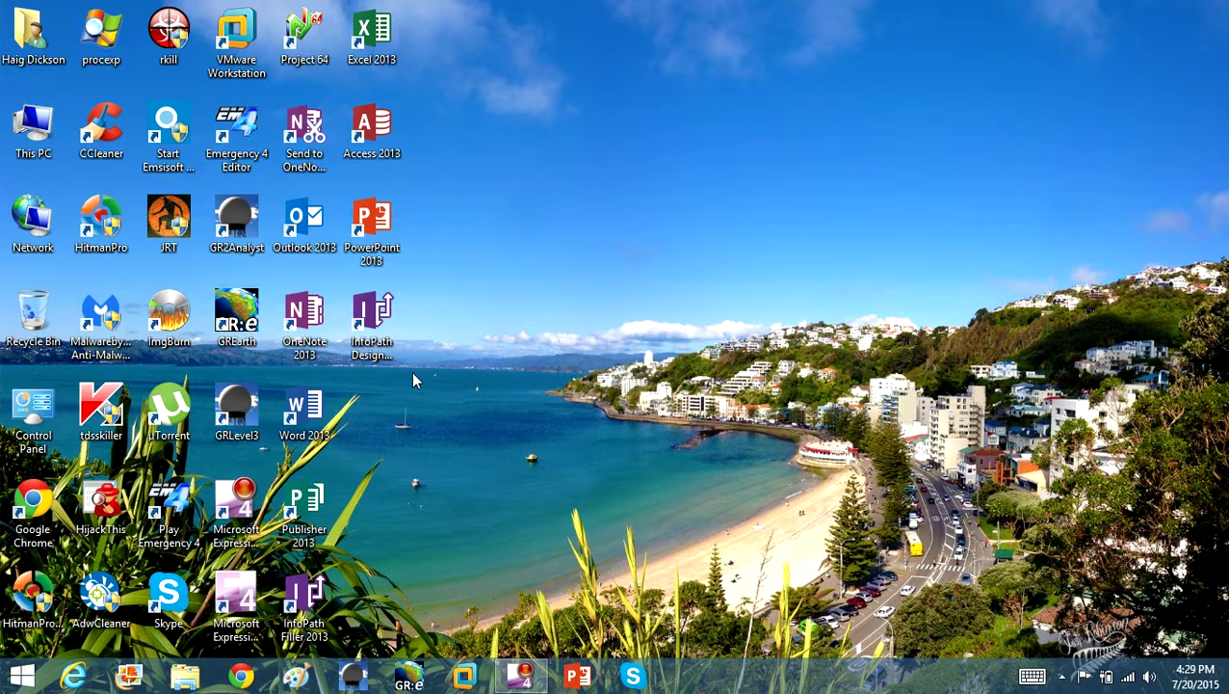
- Place the CCleaner desktop shortcut in the grid slot beside Word 2013
{"action": "left_click_drag", "start_coordinate": [87, 138], "coordinate": [781, 283]}
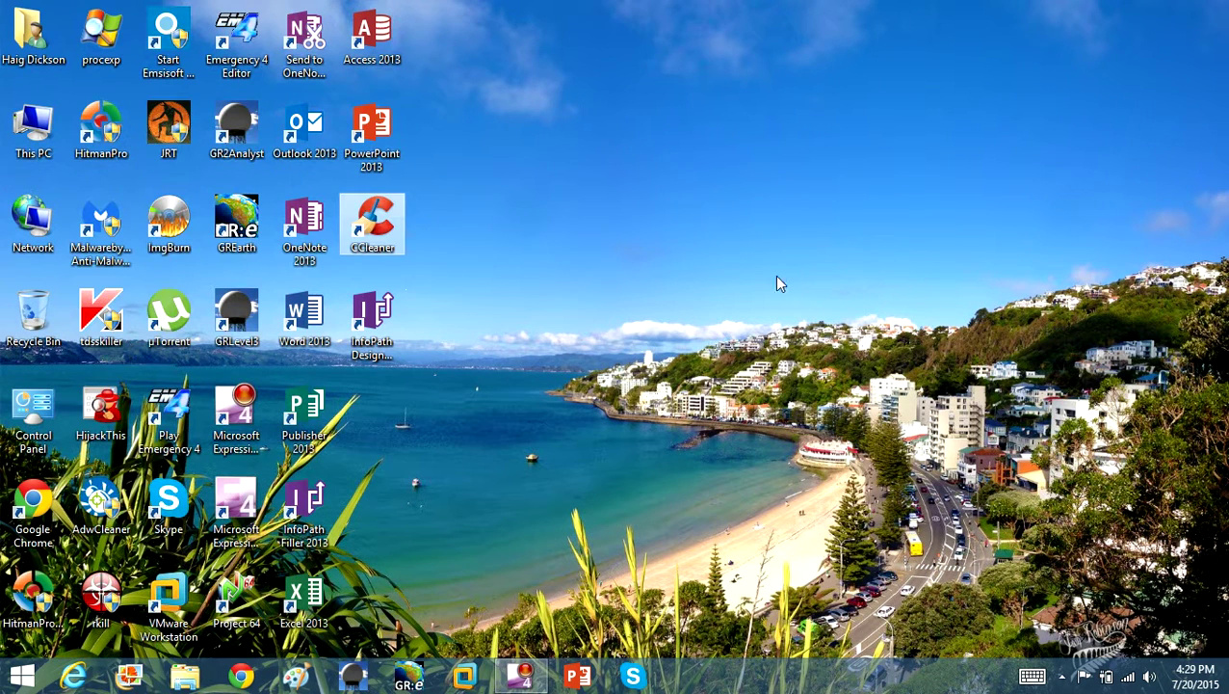
{"action": "left_click_drag", "start_coordinate": [395, 248], "coordinate": [394, 398]}
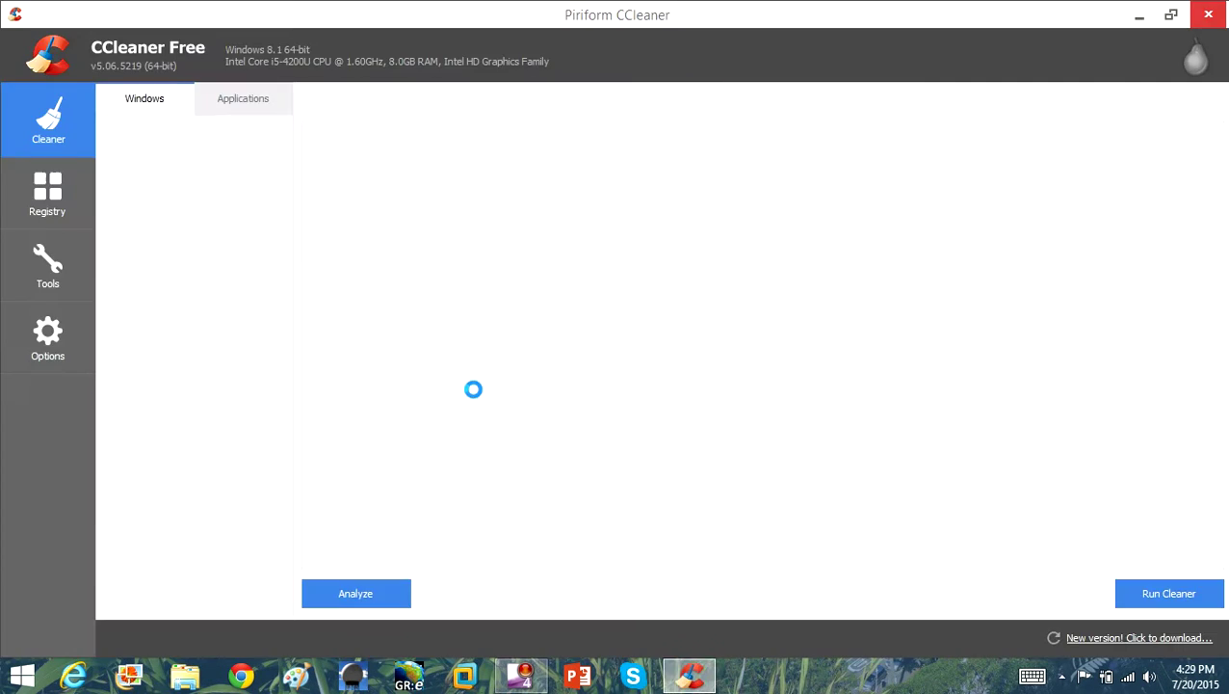
- Decline the CCleaner update, review the Windows cleaning checklist, and run the cleaner
{"action": "left_click", "coordinate": [762, 387]}
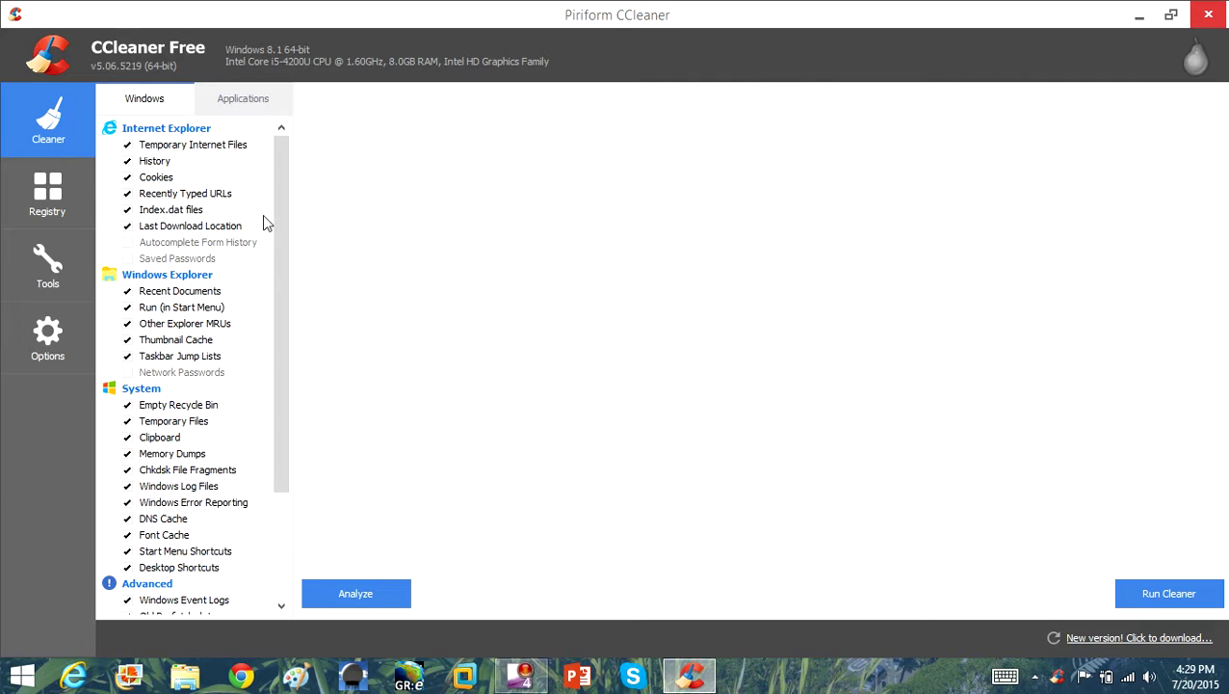
{"action": "scroll", "coordinate": [231, 231], "scroll_direction": "down", "scroll_amount": 3}
{"action": "scroll", "coordinate": [149, 549], "scroll_direction": "up", "scroll_amount": 3}
{"action": "left_click_drag", "start_coordinate": [274, 461], "coordinate": [267, 581]}
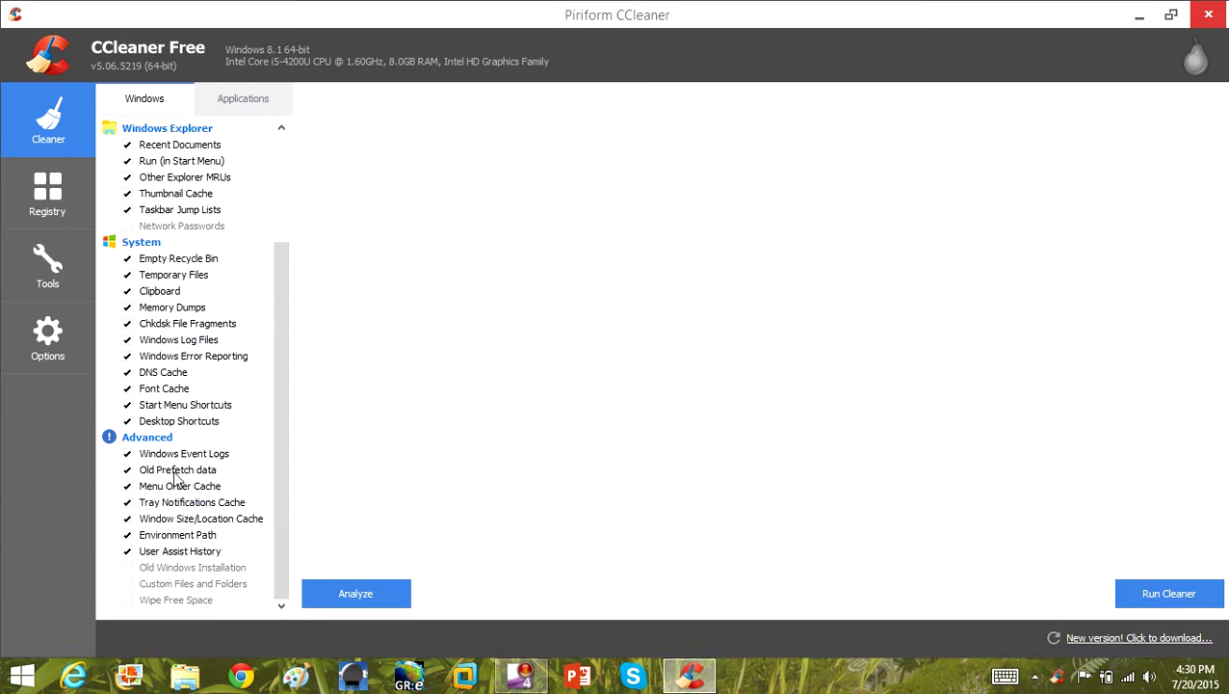
{"action": "scroll", "coordinate": [181, 405], "scroll_direction": "up", "scroll_amount": 3}
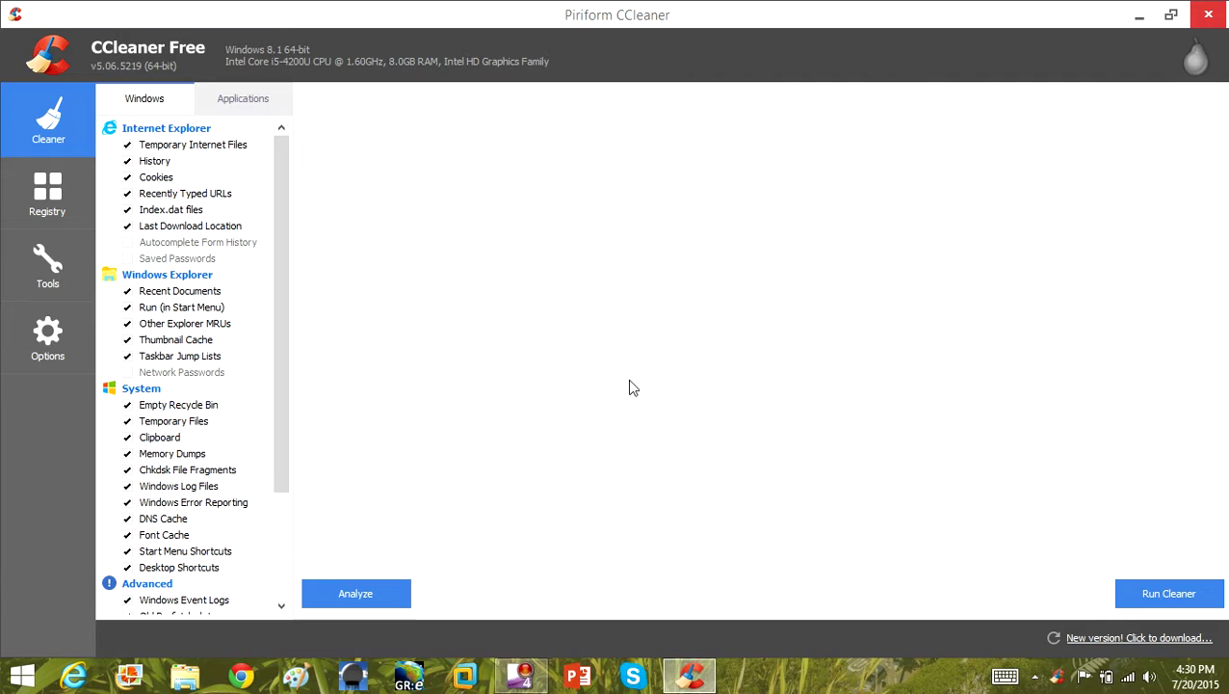
{"action": "left_click", "coordinate": [1133, 590]}
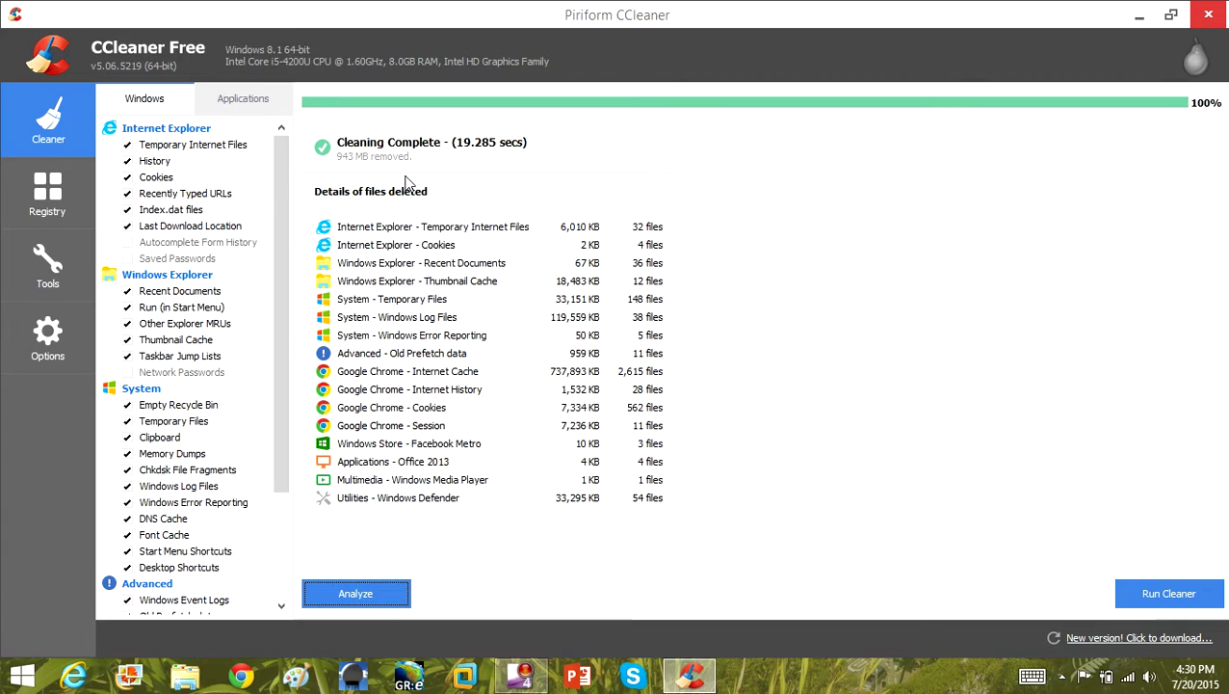
- Switch to the Registry cleaner once the 943 MB junk clean completes
{"action": "left_click", "coordinate": [76, 193]}
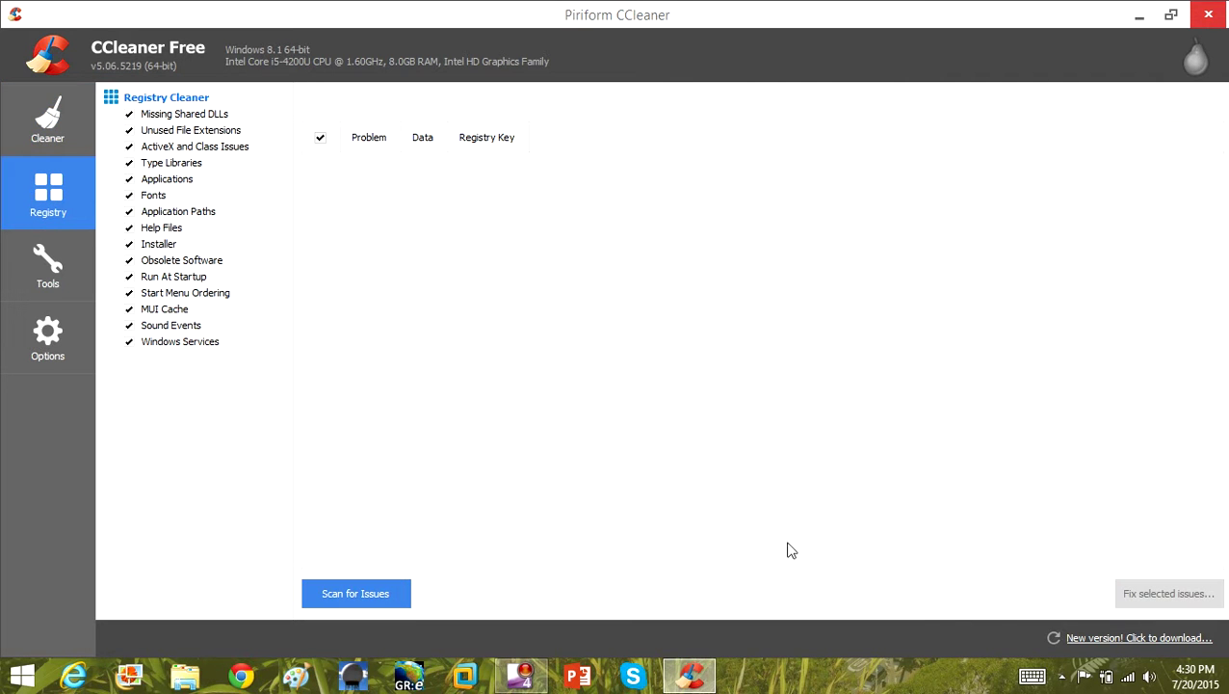
- Scan the registry and fix all 7 issues found without making a backup
{"action": "left_click", "coordinate": [371, 583]}
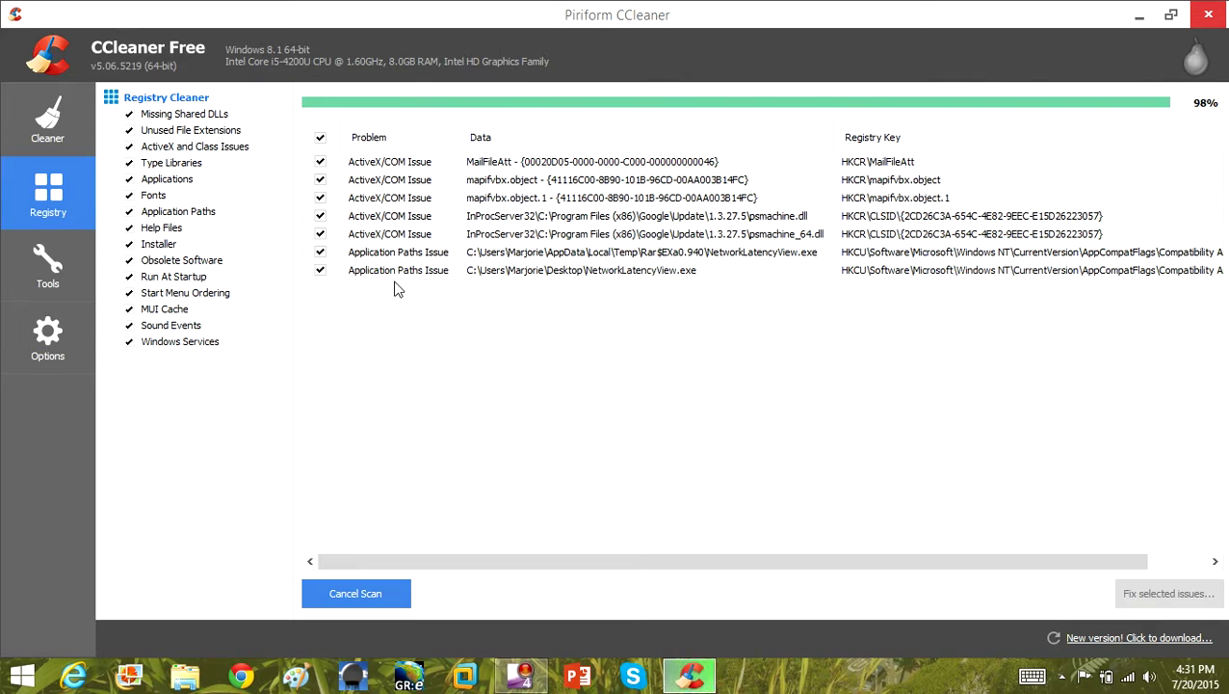
{"action": "left_click", "coordinate": [1147, 598]}
{"action": "left_click", "coordinate": [631, 377]}
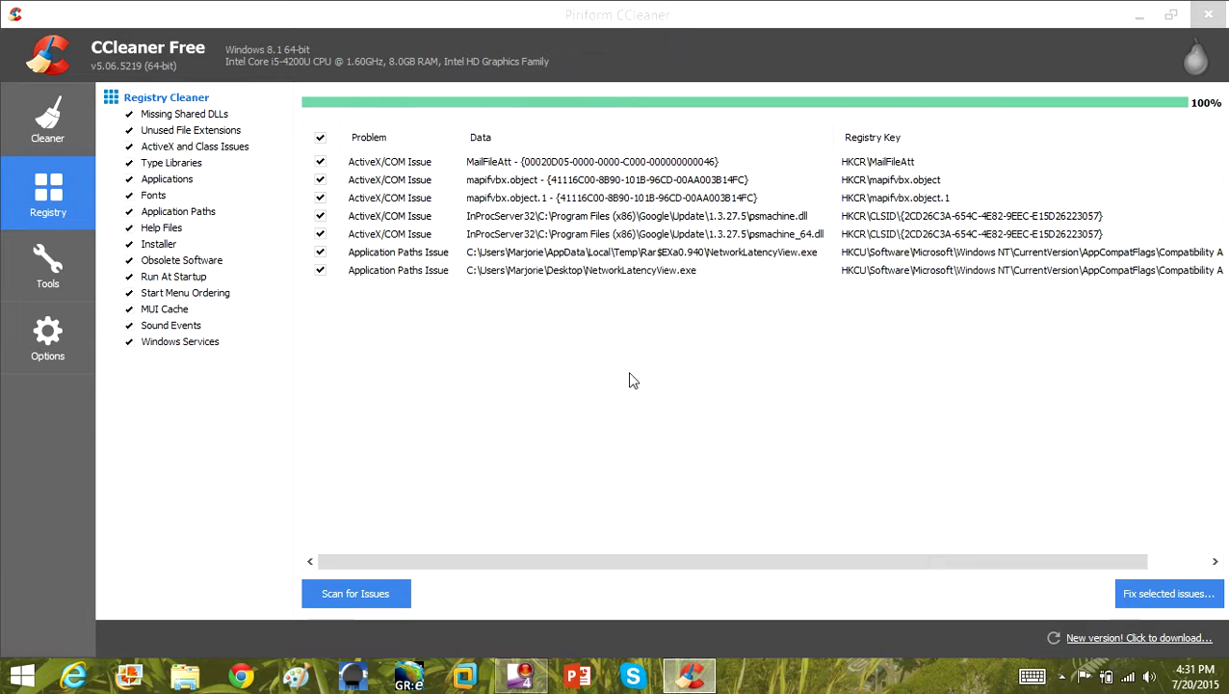
{"action": "left_click", "coordinate": [626, 421]}
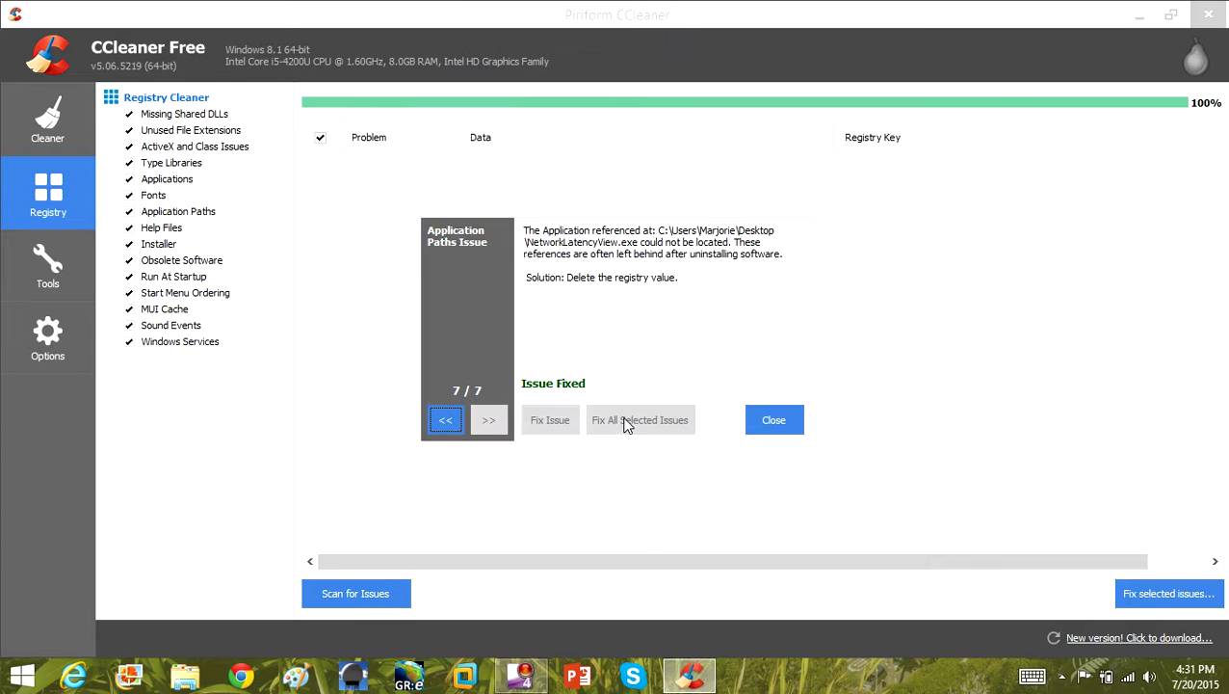
{"action": "left_click", "coordinate": [761, 429]}
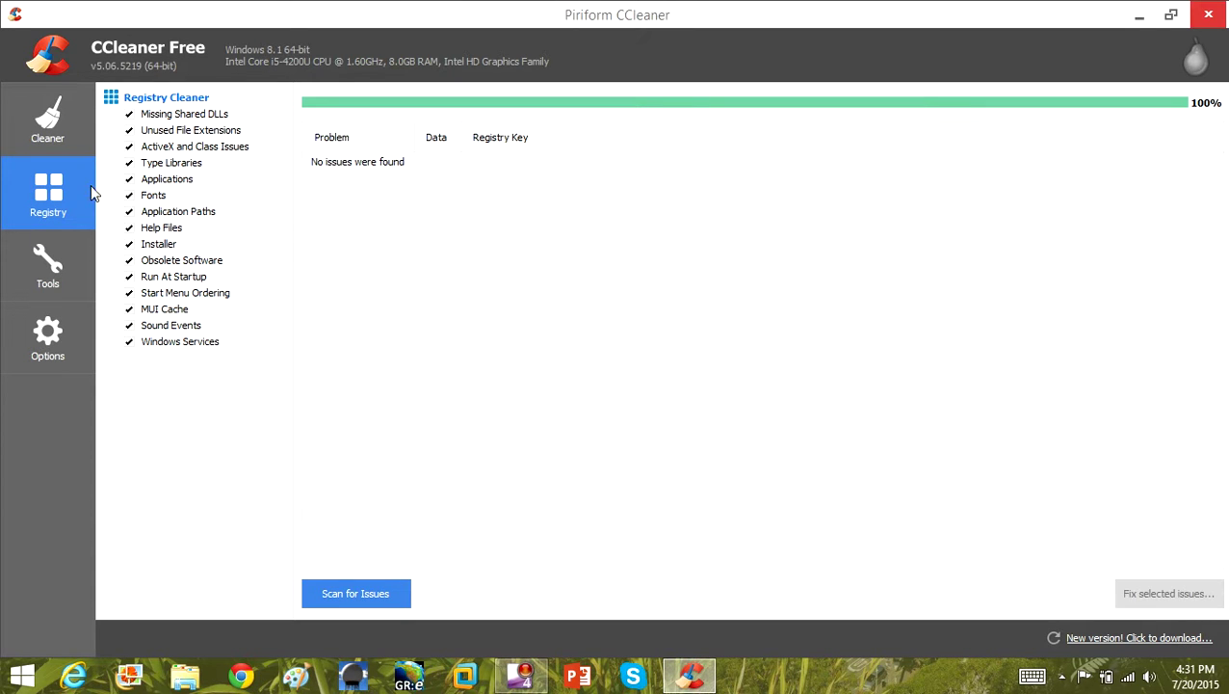
- Browse the Tools Uninstall list of installed programs, inspecting the ImgBurn entry
{"action": "left_click", "coordinate": [47, 265]}
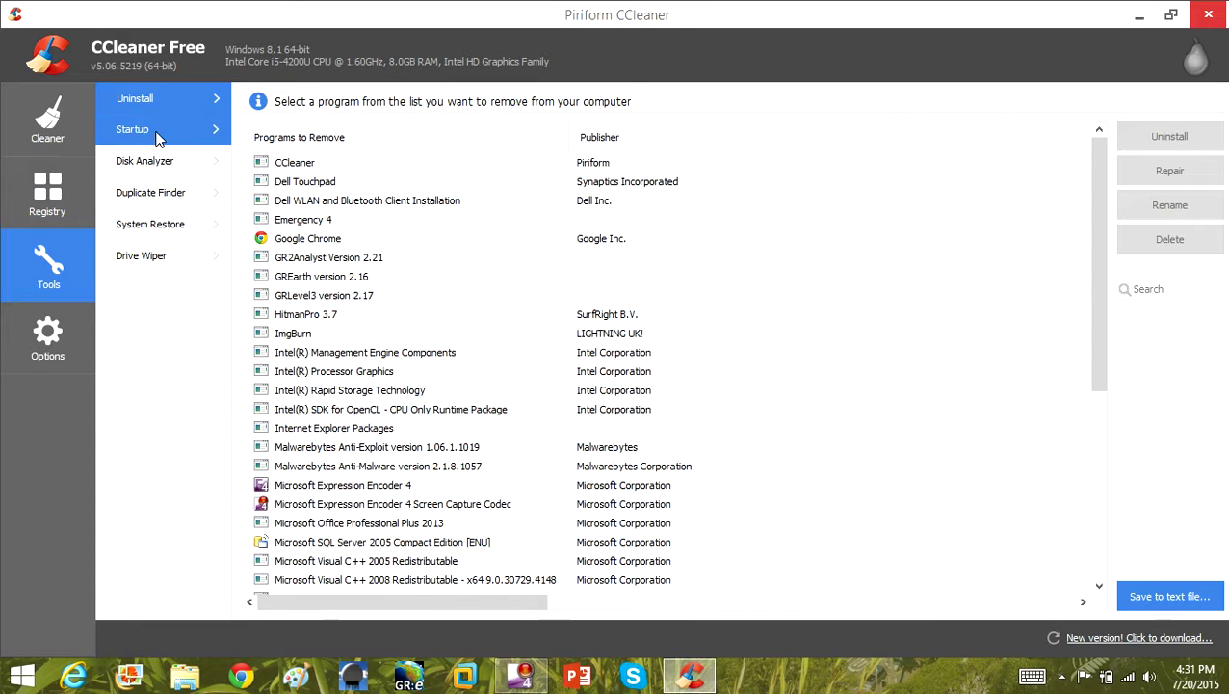
{"action": "left_click", "coordinate": [356, 332]}
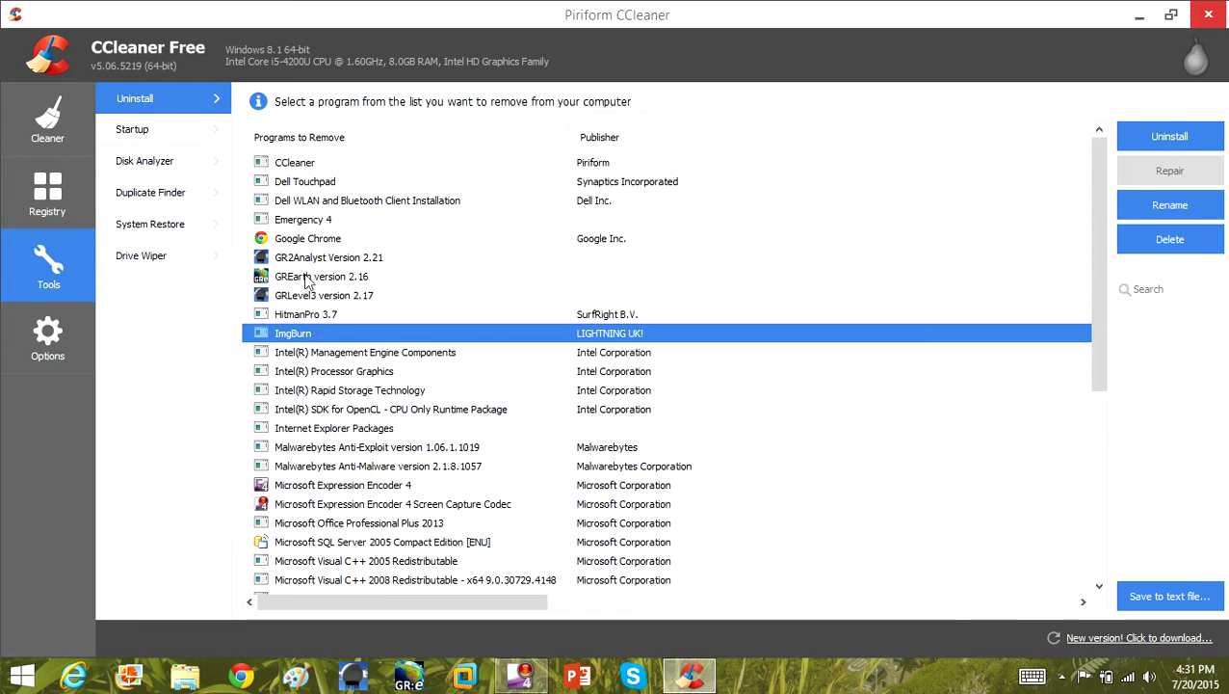
{"action": "scroll", "coordinate": [306, 279], "scroll_direction": "down", "scroll_amount": 6}
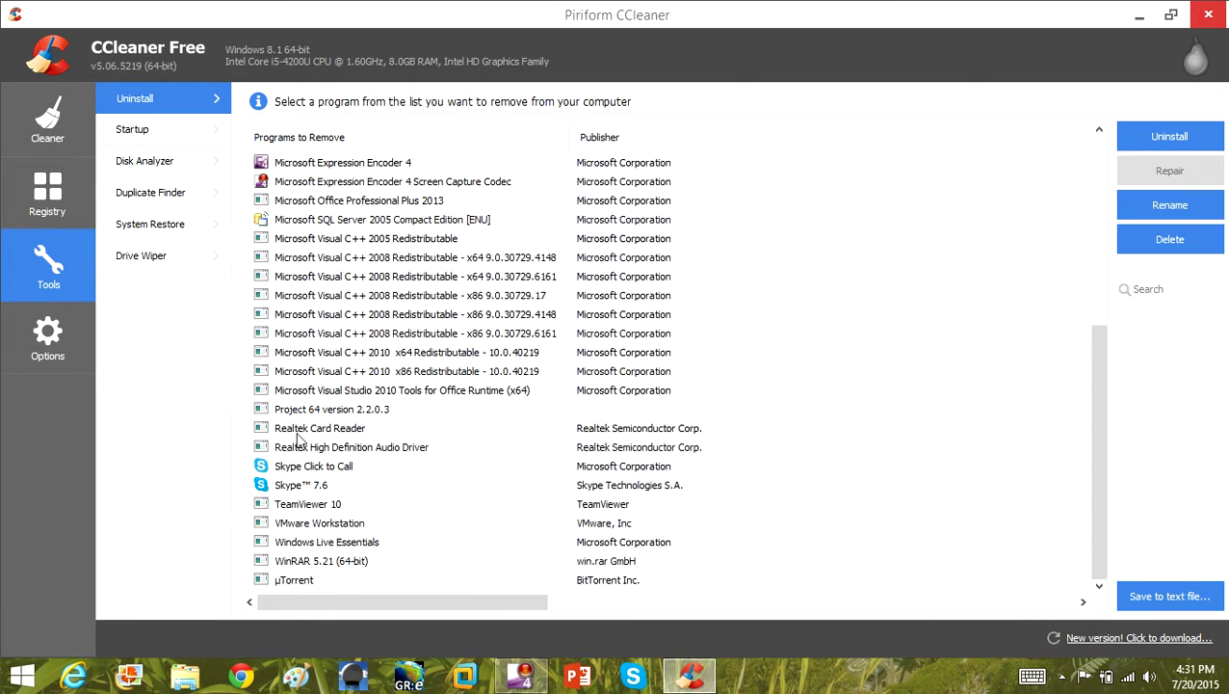
{"action": "scroll", "coordinate": [299, 260], "scroll_direction": "up", "scroll_amount": 6}
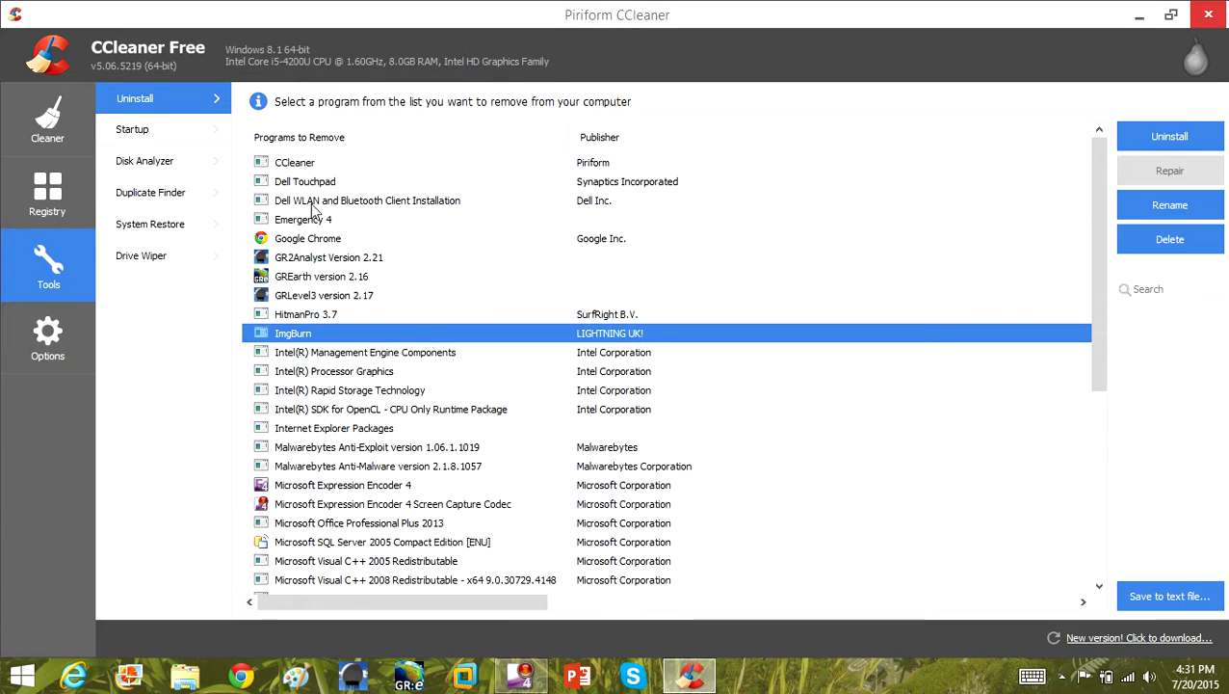
{"action": "scroll", "coordinate": [324, 197], "scroll_direction": "down", "scroll_amount": 6}
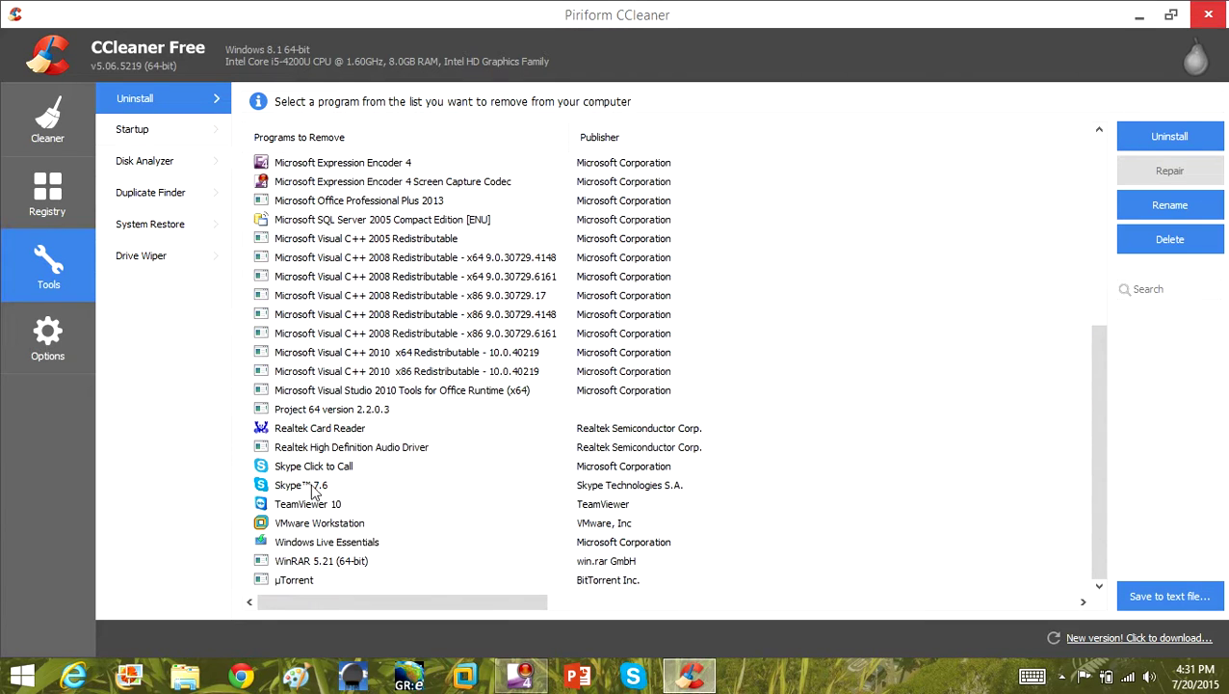
{"action": "scroll", "coordinate": [332, 463], "scroll_direction": "up", "scroll_amount": 3}
- Inspect the Microsoft SQL Server 2005 Compact Edition entry, then show the Startup programs list
{"action": "left_click", "coordinate": [337, 392]}
{"action": "scroll", "coordinate": [326, 470], "scroll_direction": "down", "scroll_amount": 3}
{"action": "scroll", "coordinate": [326, 472], "scroll_direction": "up", "scroll_amount": 4}
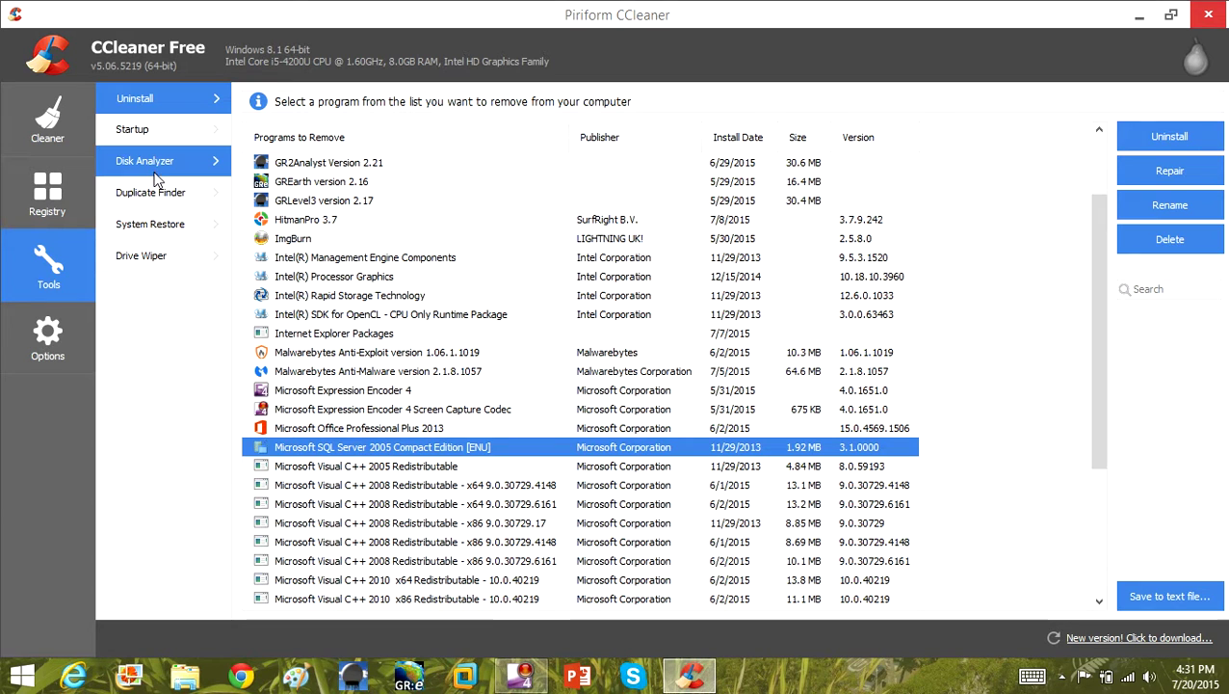
{"action": "scroll", "coordinate": [347, 265], "scroll_direction": "up", "scroll_amount": 2}
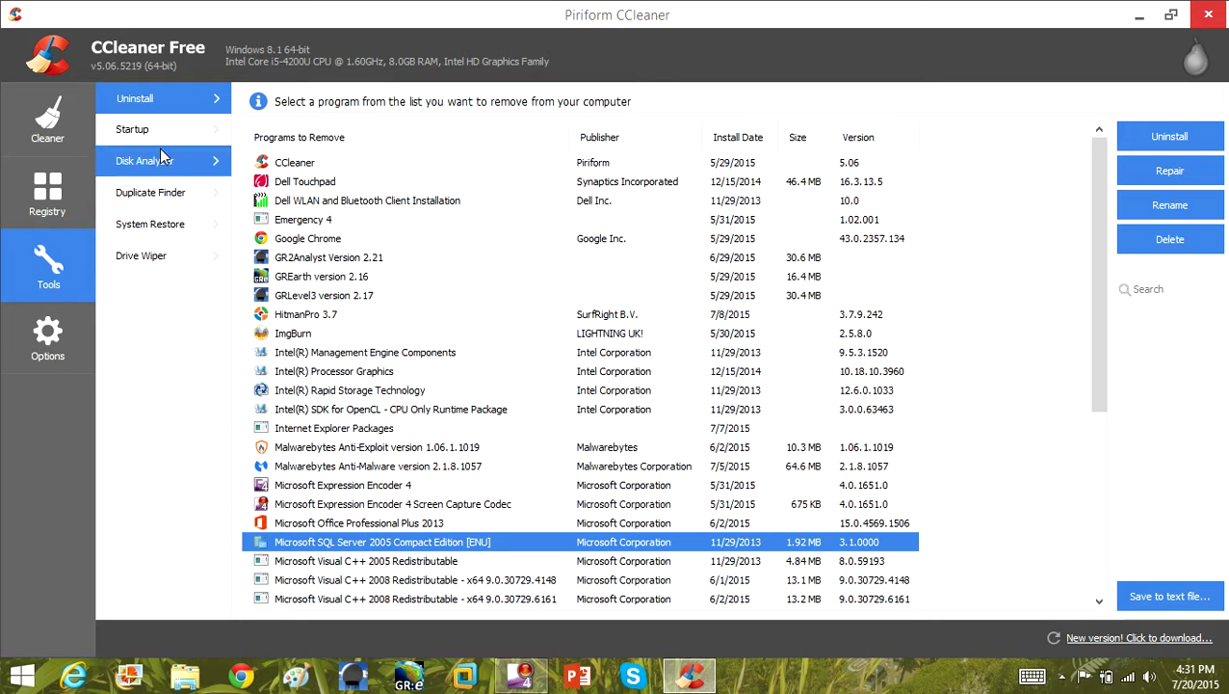
{"action": "left_click", "coordinate": [136, 131]}
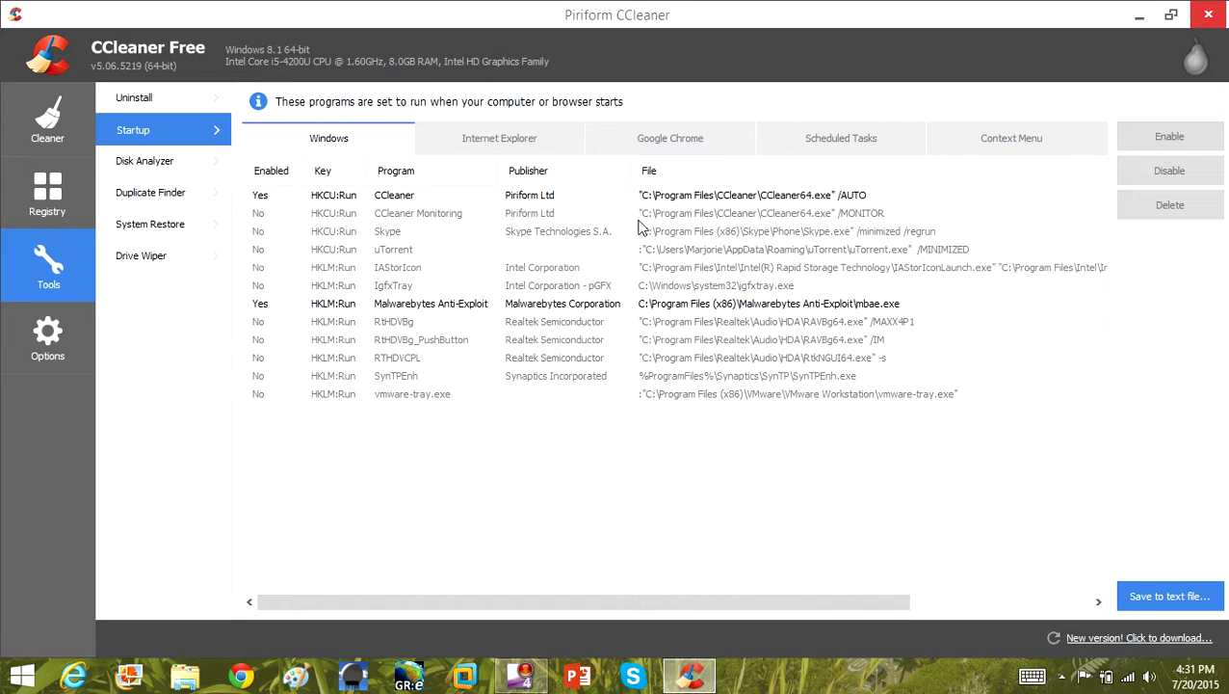
- Disable Malwarebytes Anti-Exploit at startup, leaving only CCleaner enabled and Skype off
{"action": "left_click", "coordinate": [713, 239]}
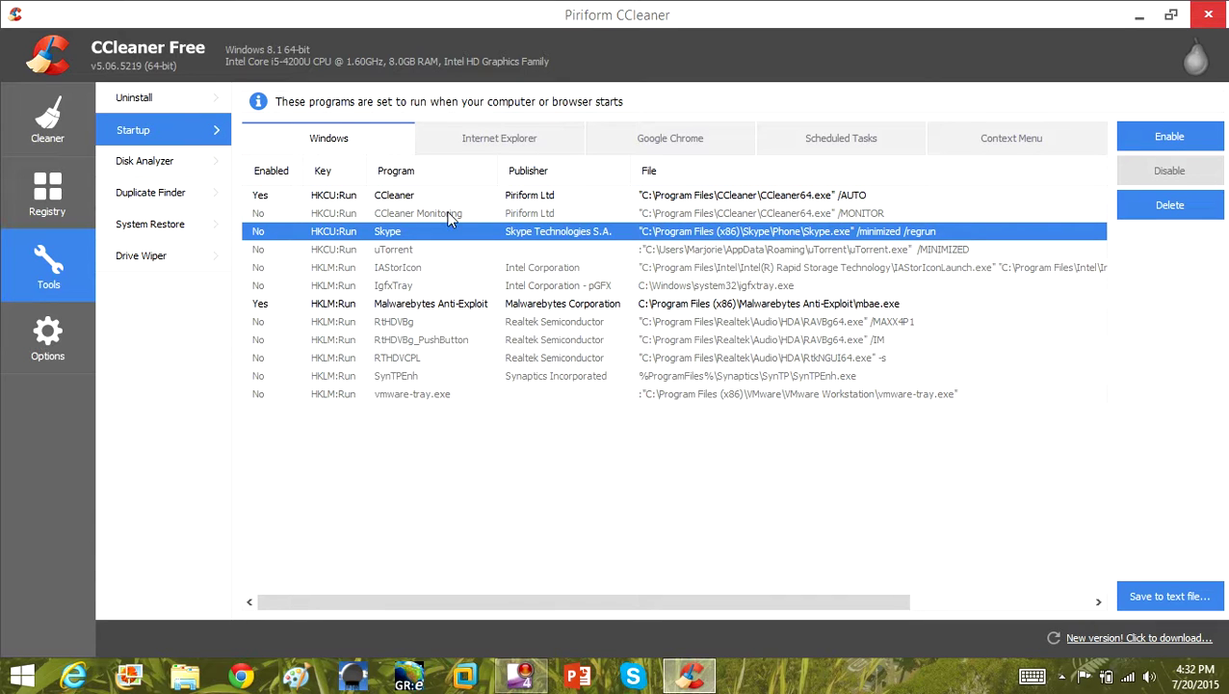
{"action": "double_click", "coordinate": [292, 304]}
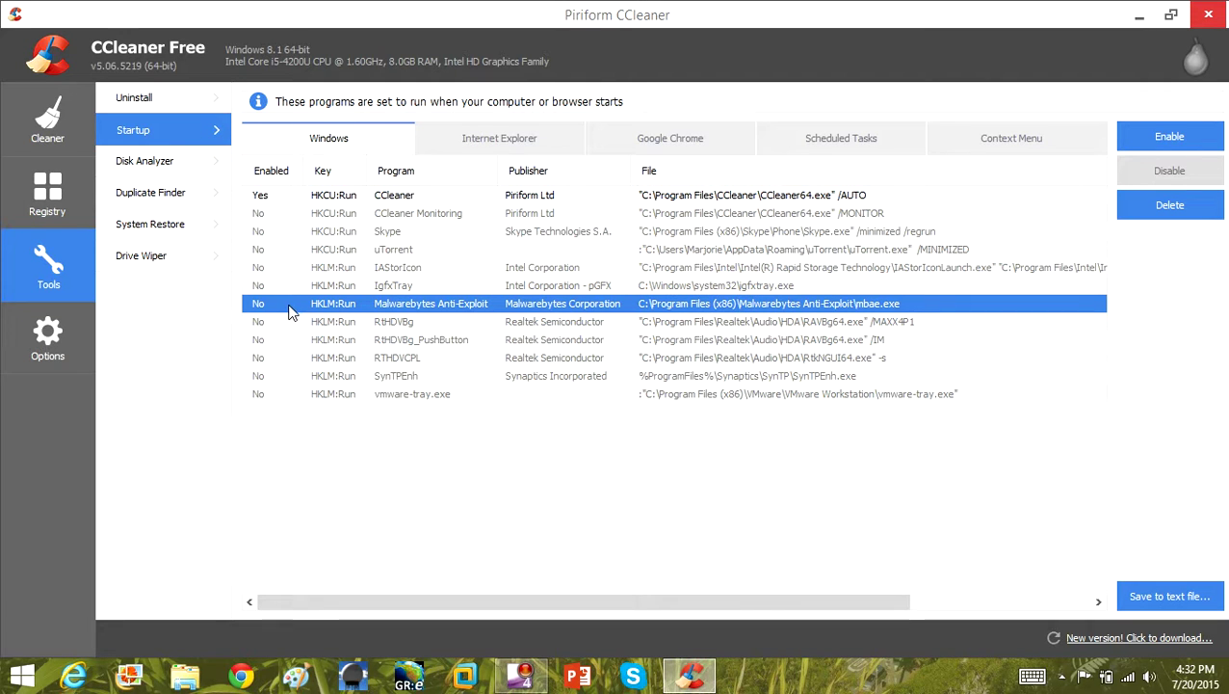
{"action": "left_click", "coordinate": [328, 198]}
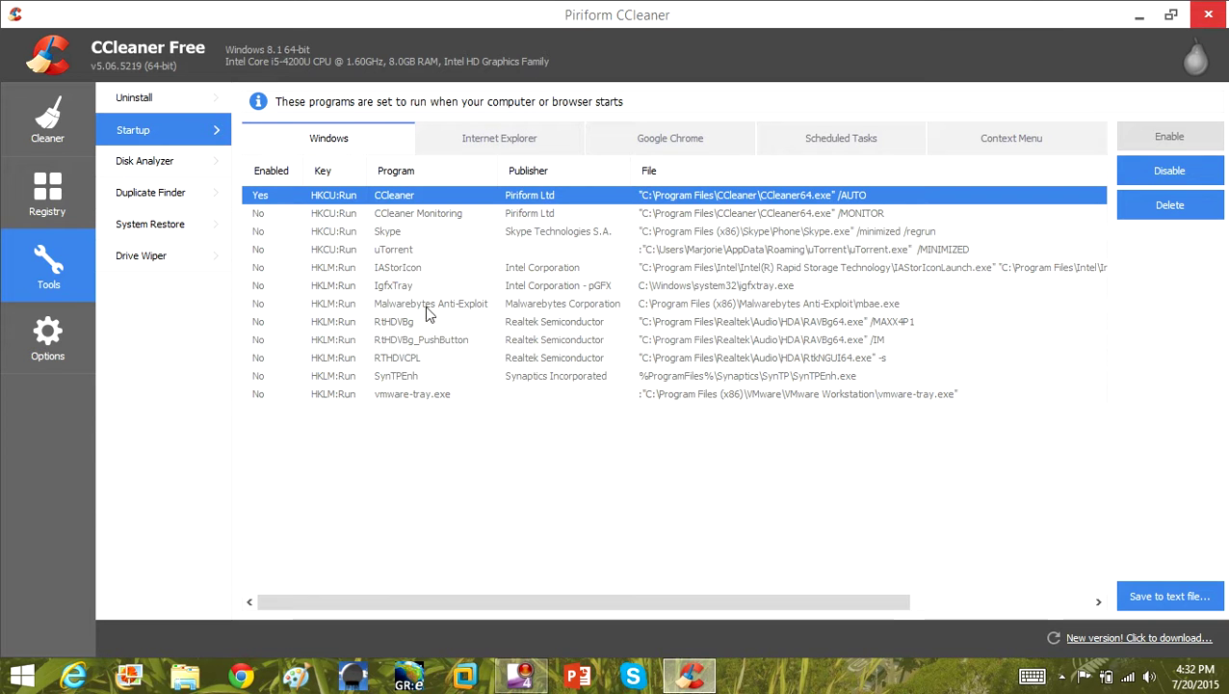
{"action": "left_click", "coordinate": [395, 233]}
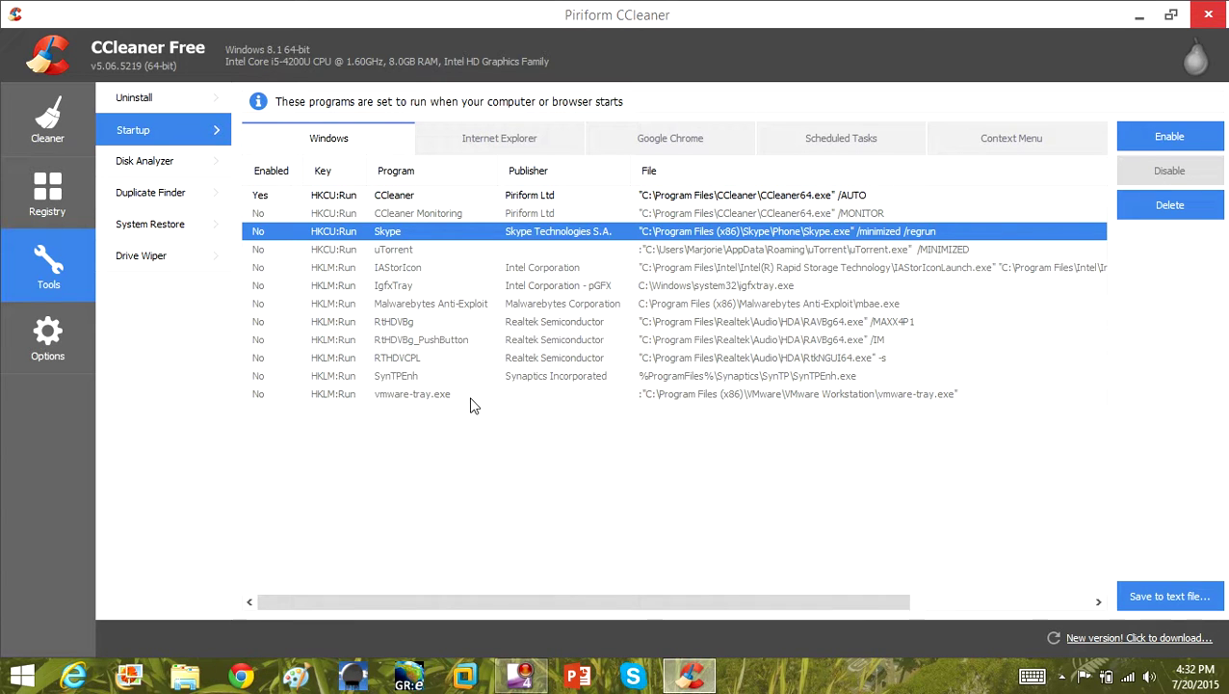
{"action": "key", "text": "super+r"}
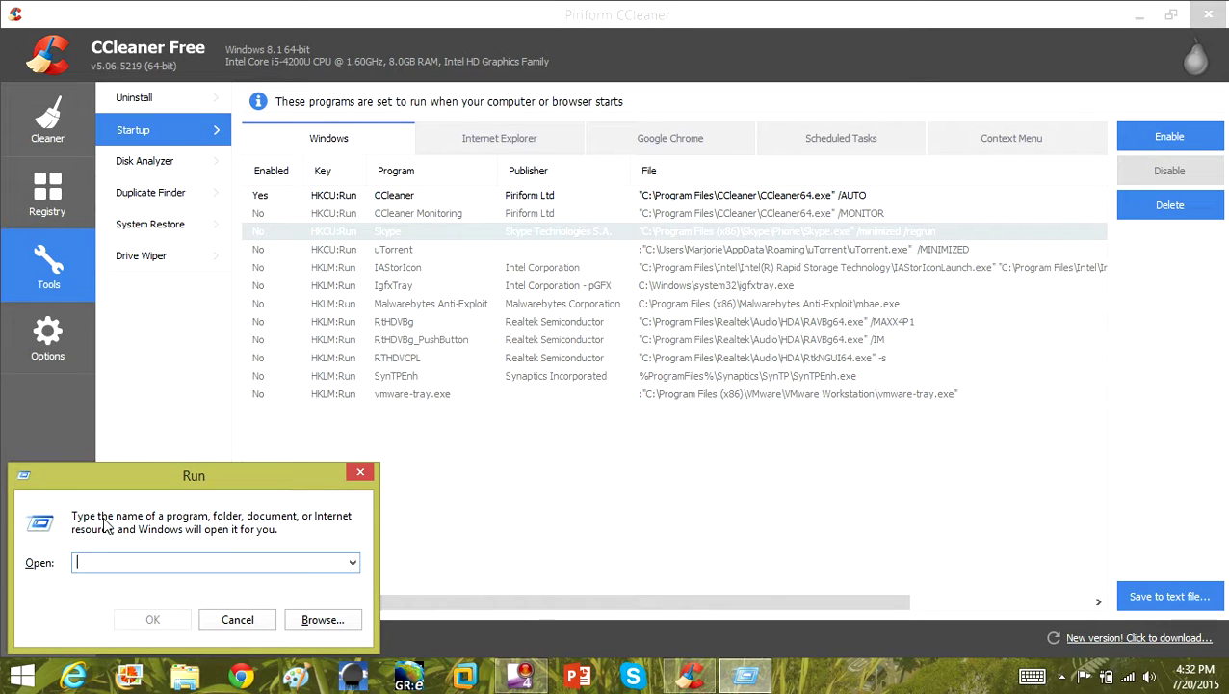
- Launch msconfig and open Task Manager from its Startup tab
{"action": "type", "text": "msconfig"}
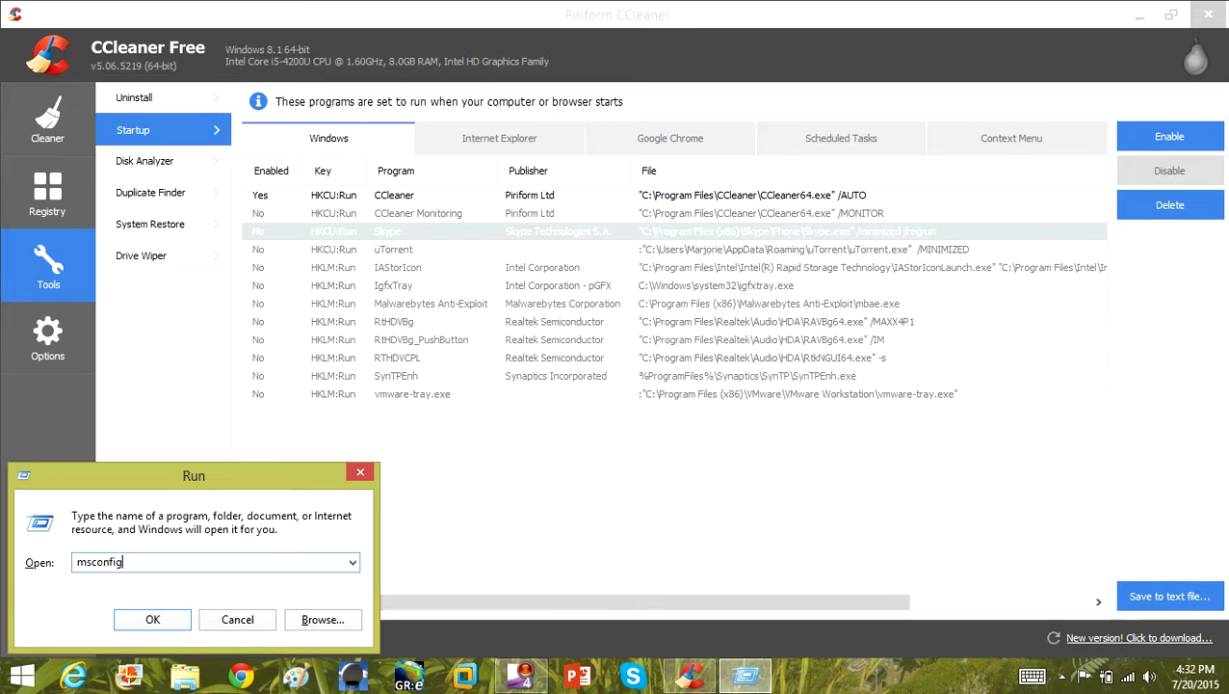
{"action": "key", "text": "Return"}
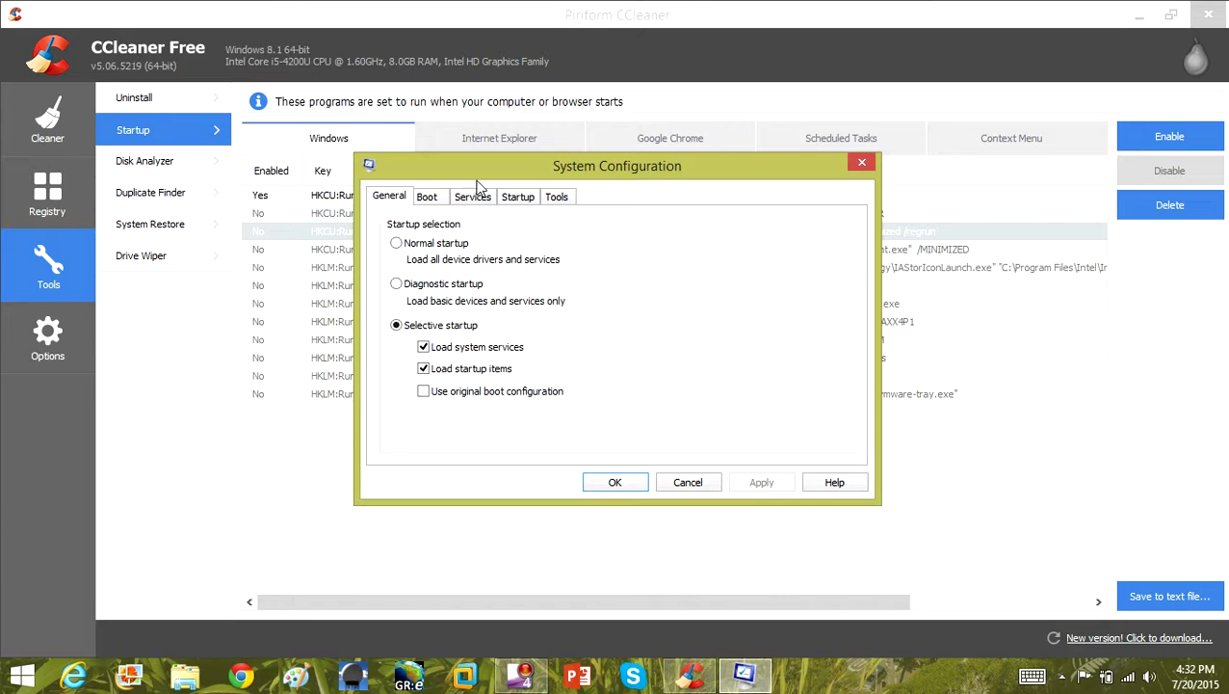
{"action": "left_click", "coordinate": [521, 201]}
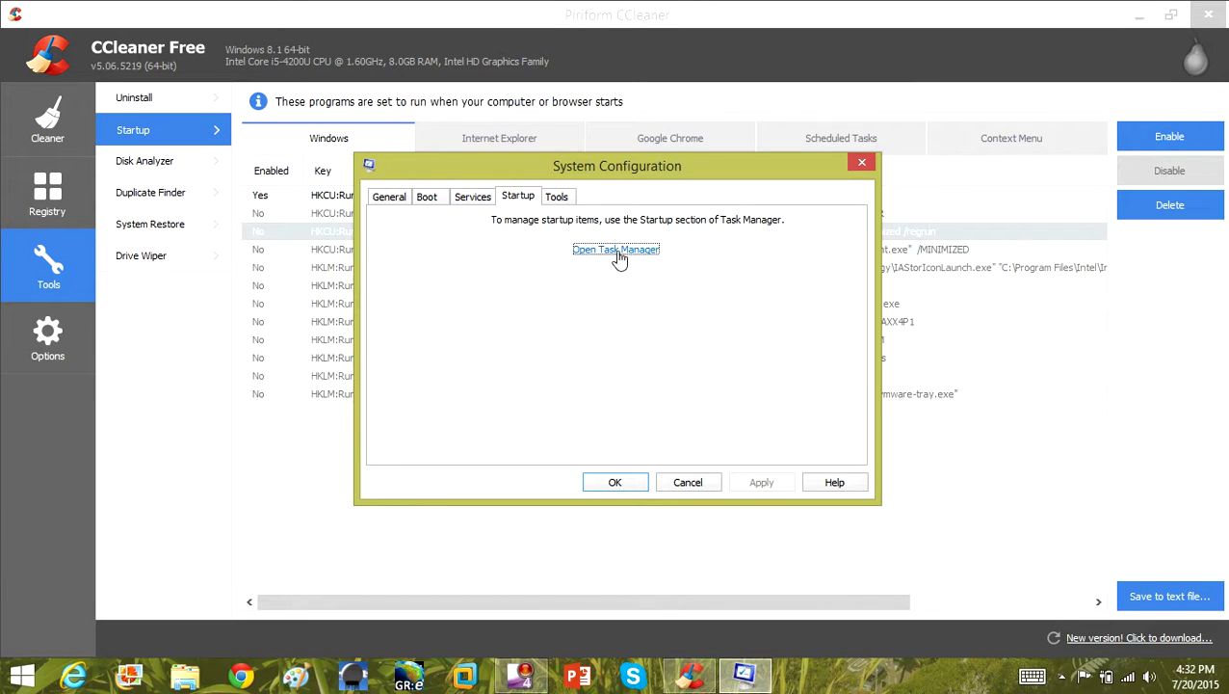
{"action": "left_click", "coordinate": [584, 251]}
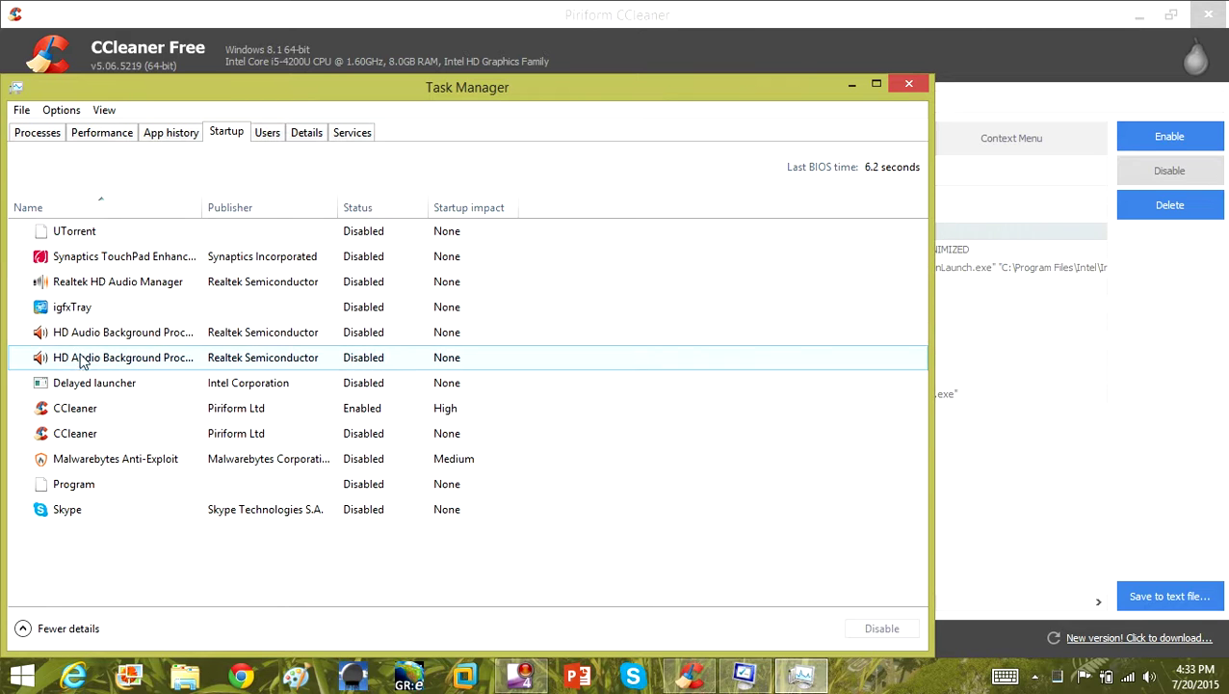
- Inspect the HD Audio, Malwarebytes, uTorrent and Synaptics startup entries without changing them
{"action": "left_click", "coordinate": [85, 360]}
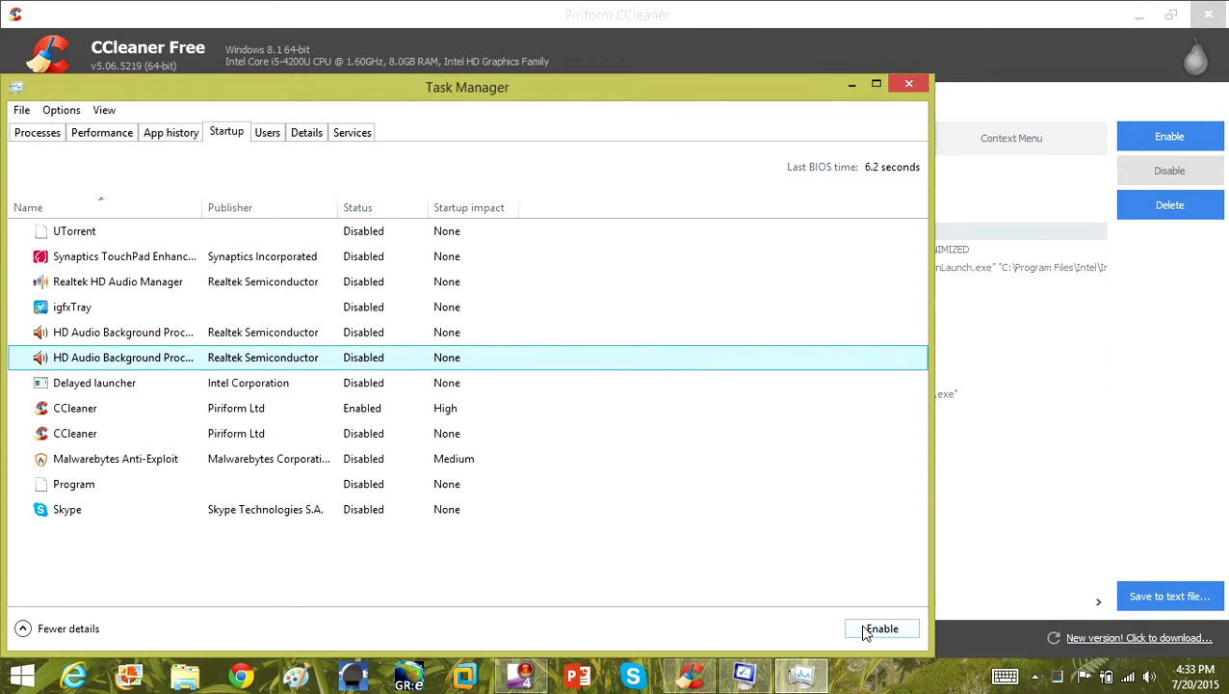
{"action": "left_click", "coordinate": [68, 464]}
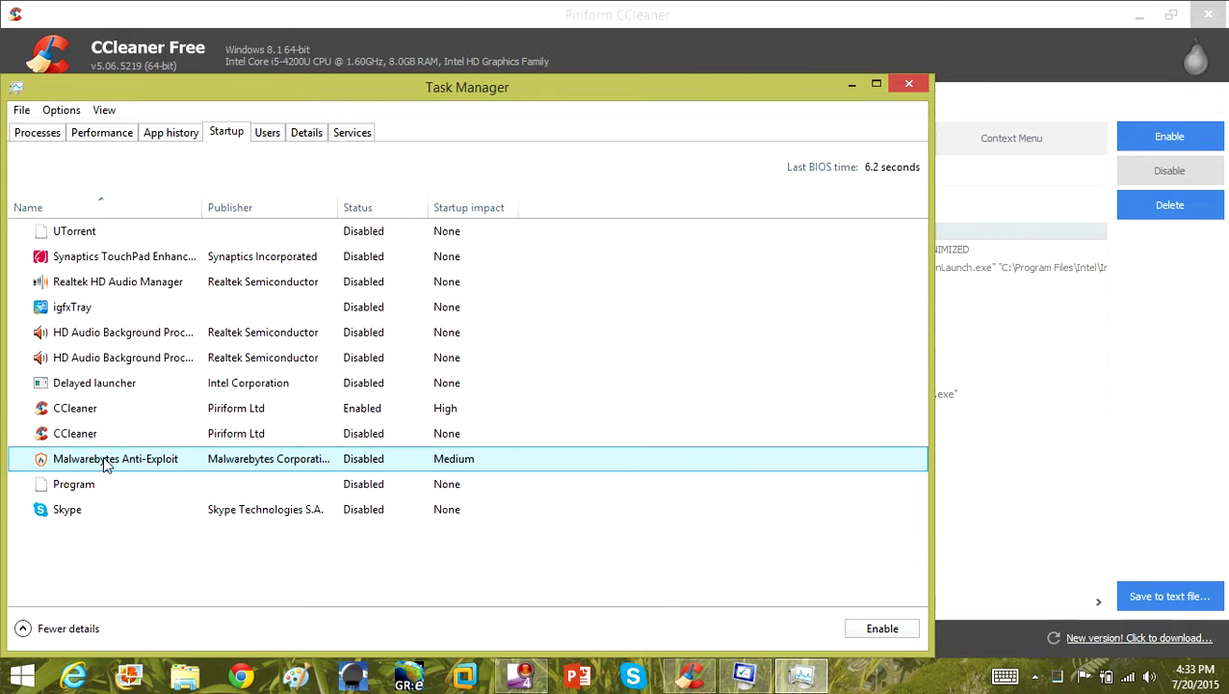
{"action": "right_click", "coordinate": [67, 236]}
{"action": "right_click", "coordinate": [50, 262]}
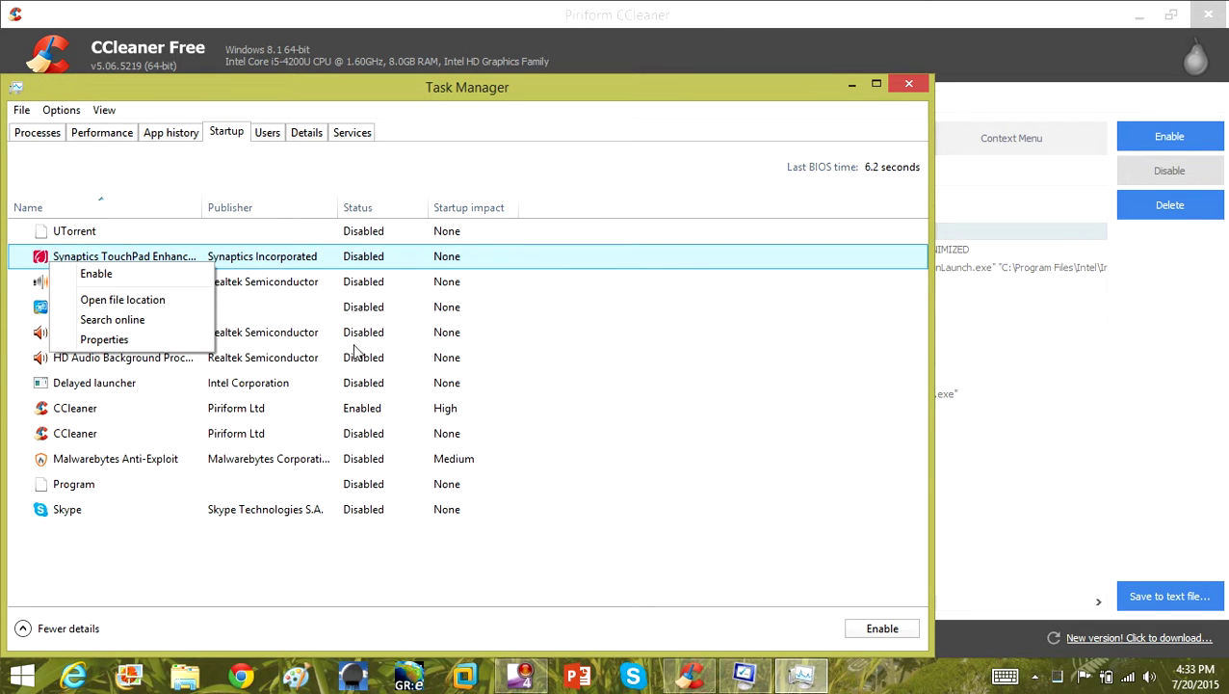
{"action": "left_click", "coordinate": [350, 415]}
- Confirm CCleaner stays the only enabled startup entry, then close Task Manager
{"action": "right_click", "coordinate": [234, 407]}
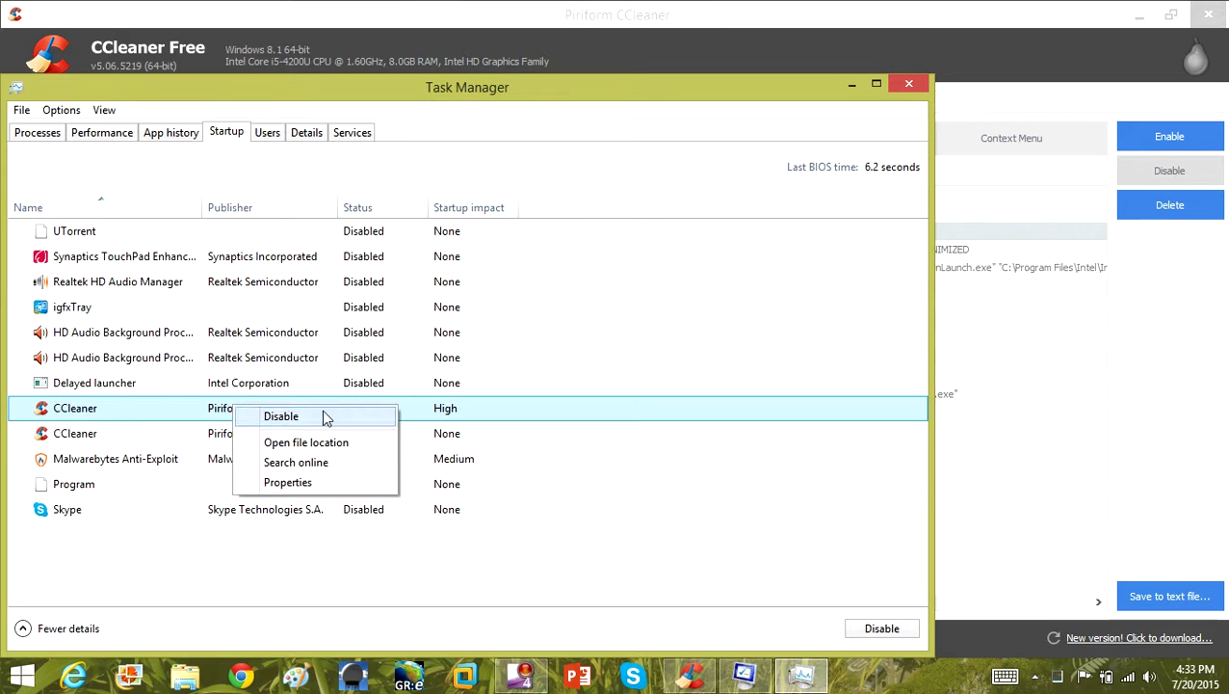
{"action": "left_click", "coordinate": [154, 416]}
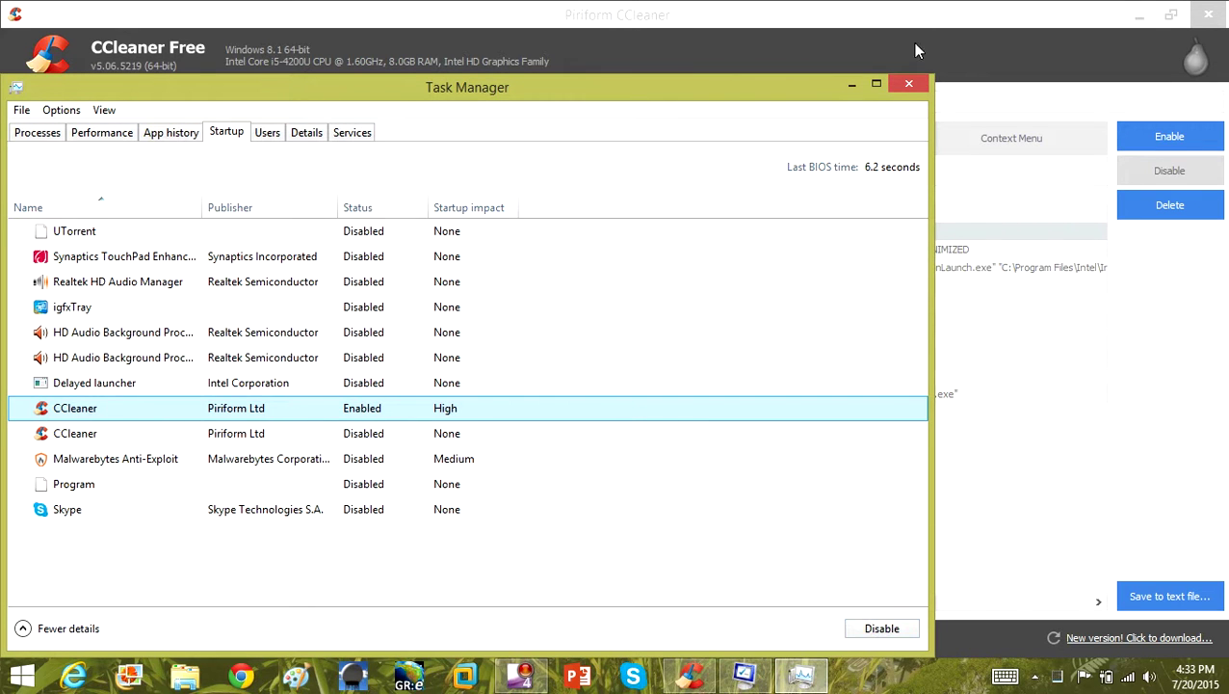
{"action": "left_click_drag", "start_coordinate": [637, 96], "coordinate": [782, 88]}
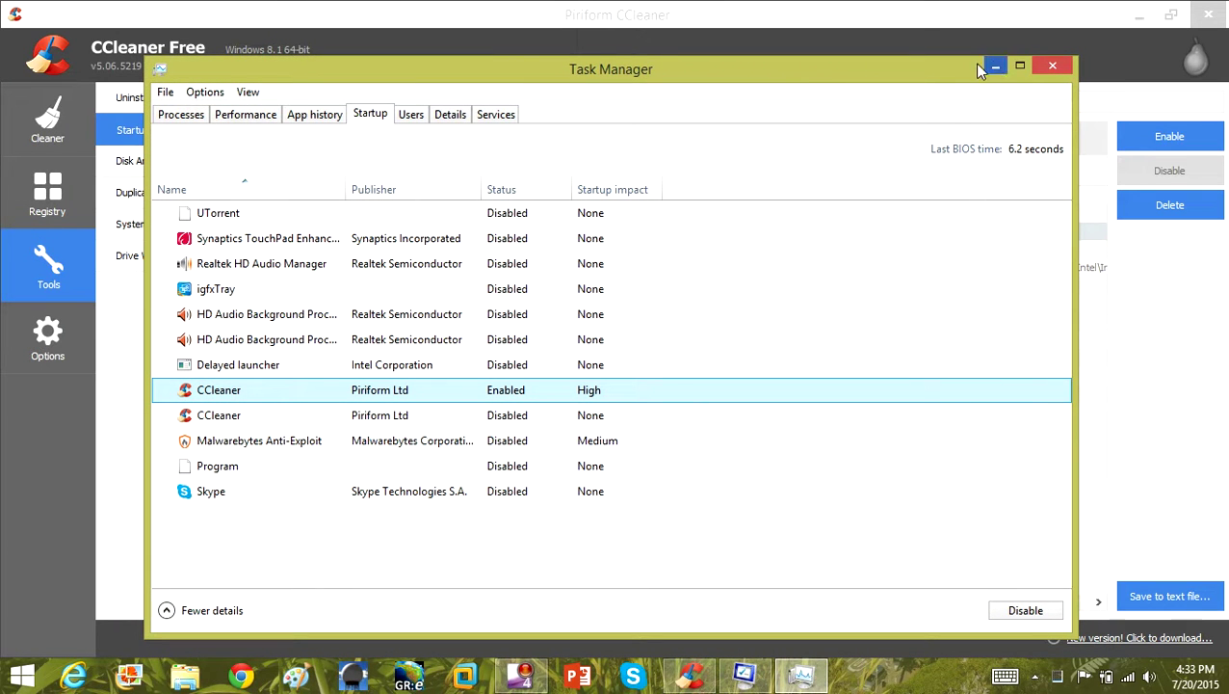
{"action": "left_click", "coordinate": [1051, 65]}
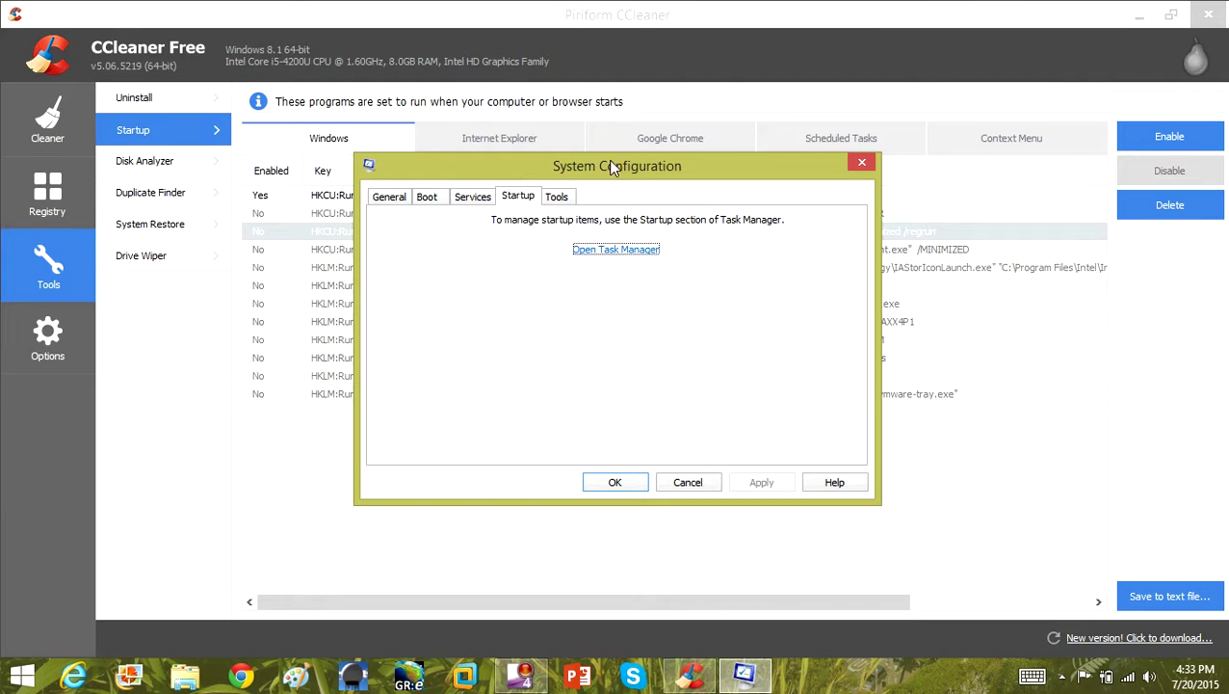
- Hide all Microsoft services, review third-party ones like AtherosSvc, then close System Configuration
{"action": "left_click", "coordinate": [472, 197]}
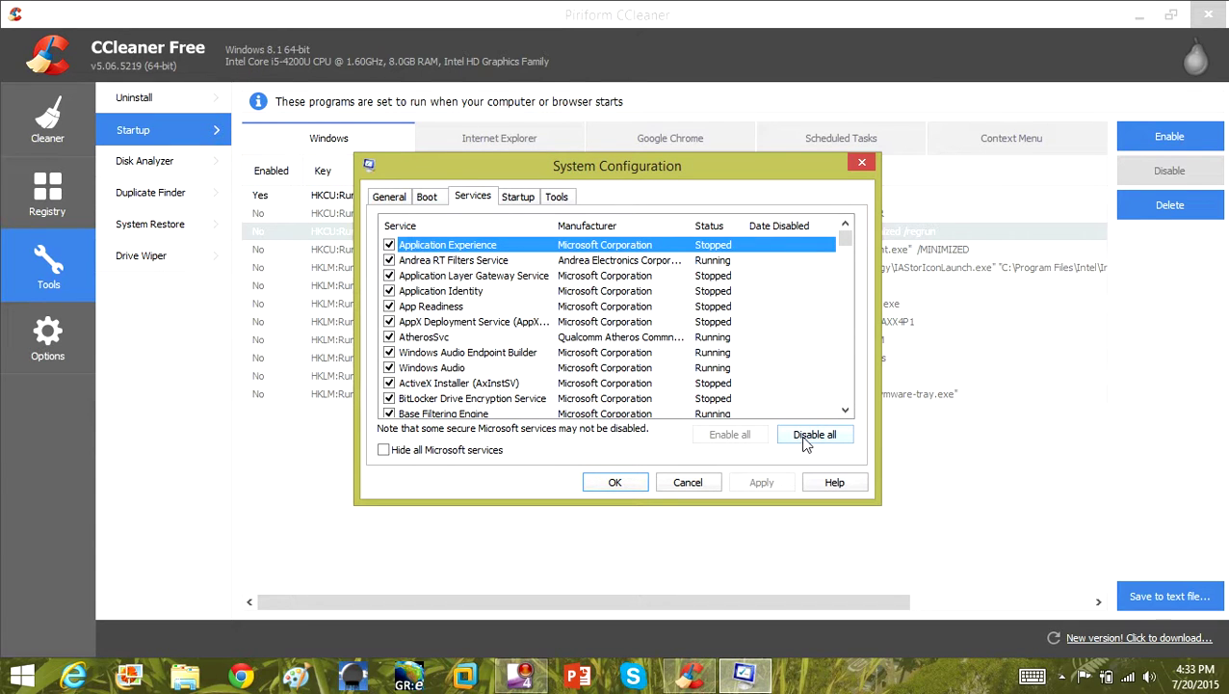
{"action": "left_click", "coordinate": [386, 452]}
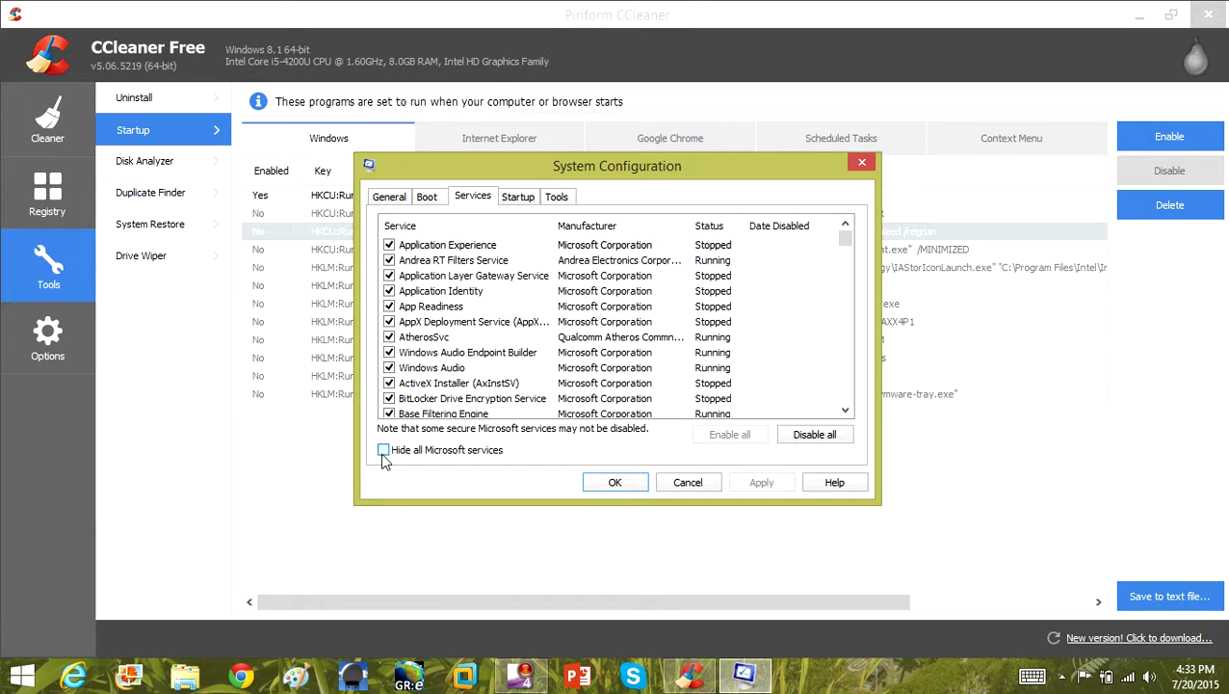
{"action": "left_click", "coordinate": [384, 451]}
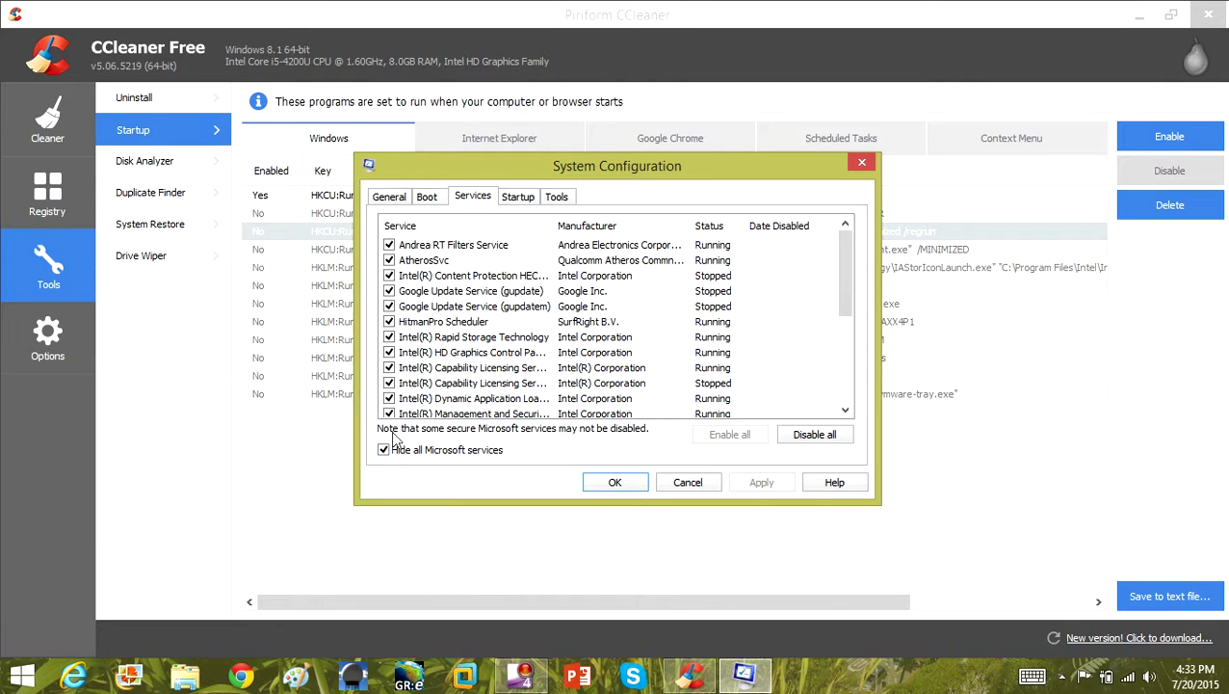
{"action": "left_click", "coordinate": [474, 261]}
{"action": "scroll", "coordinate": [472, 289], "scroll_direction": "down", "scroll_amount": 4}
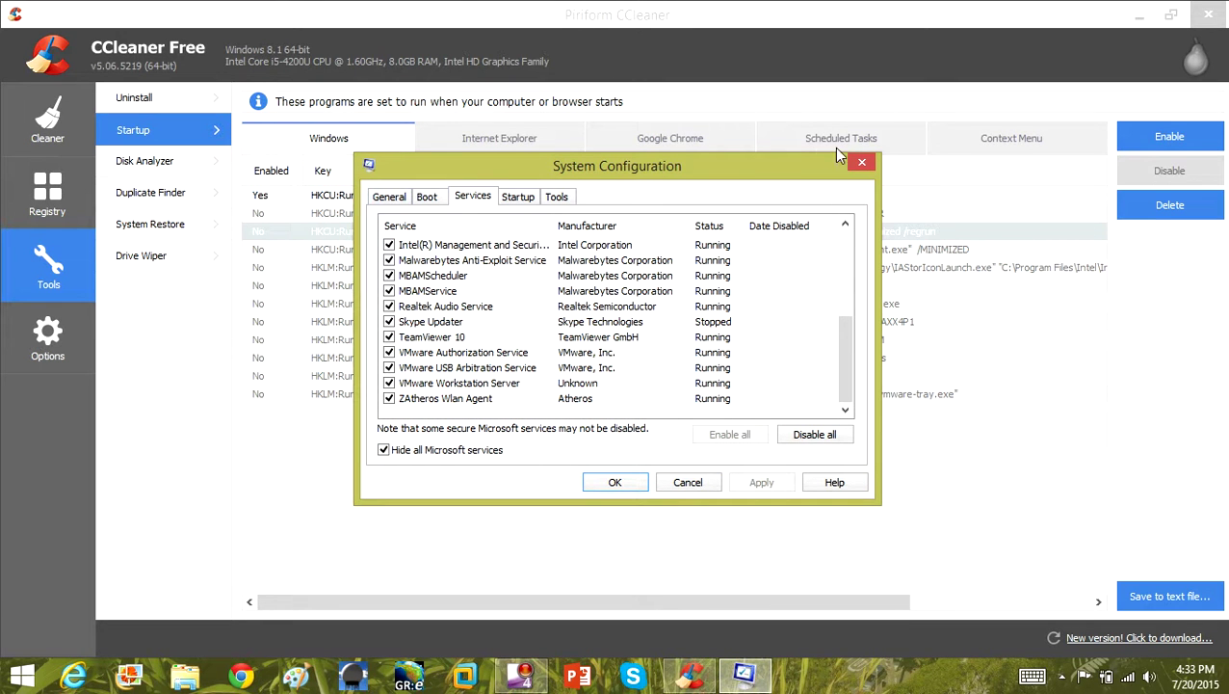
{"action": "left_click", "coordinate": [863, 162]}
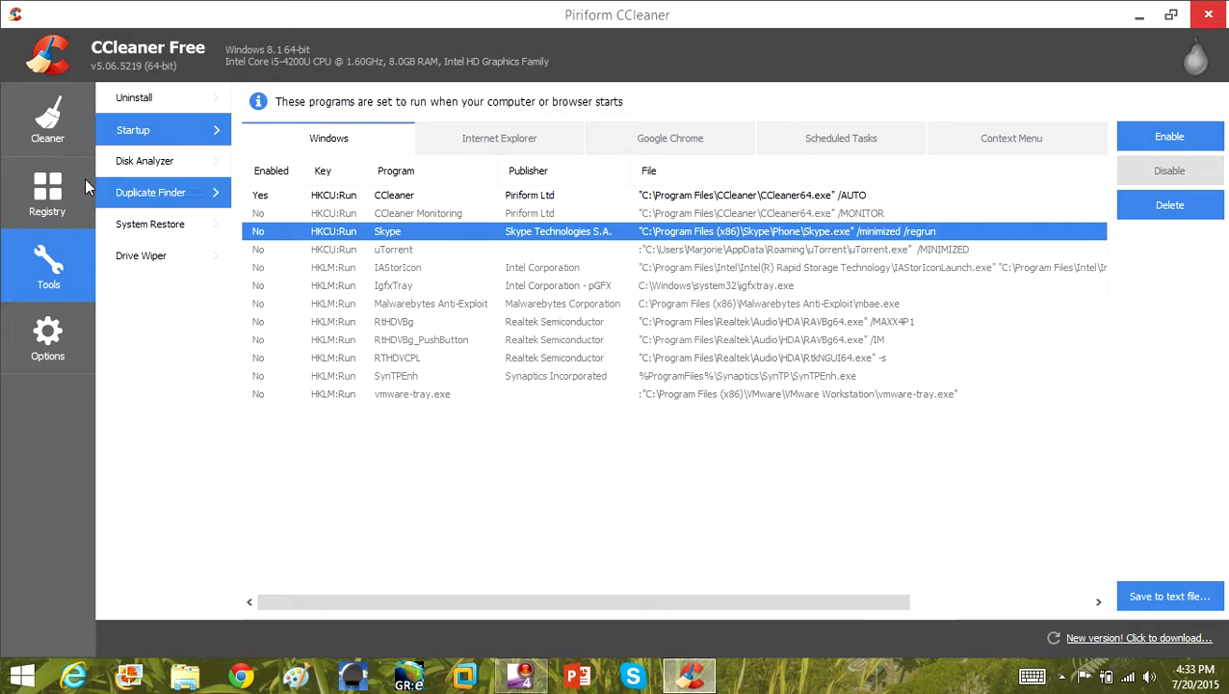
- Show CCleaner's Options Settings page with its general options, such as running at startup
{"action": "left_click", "coordinate": [53, 331]}
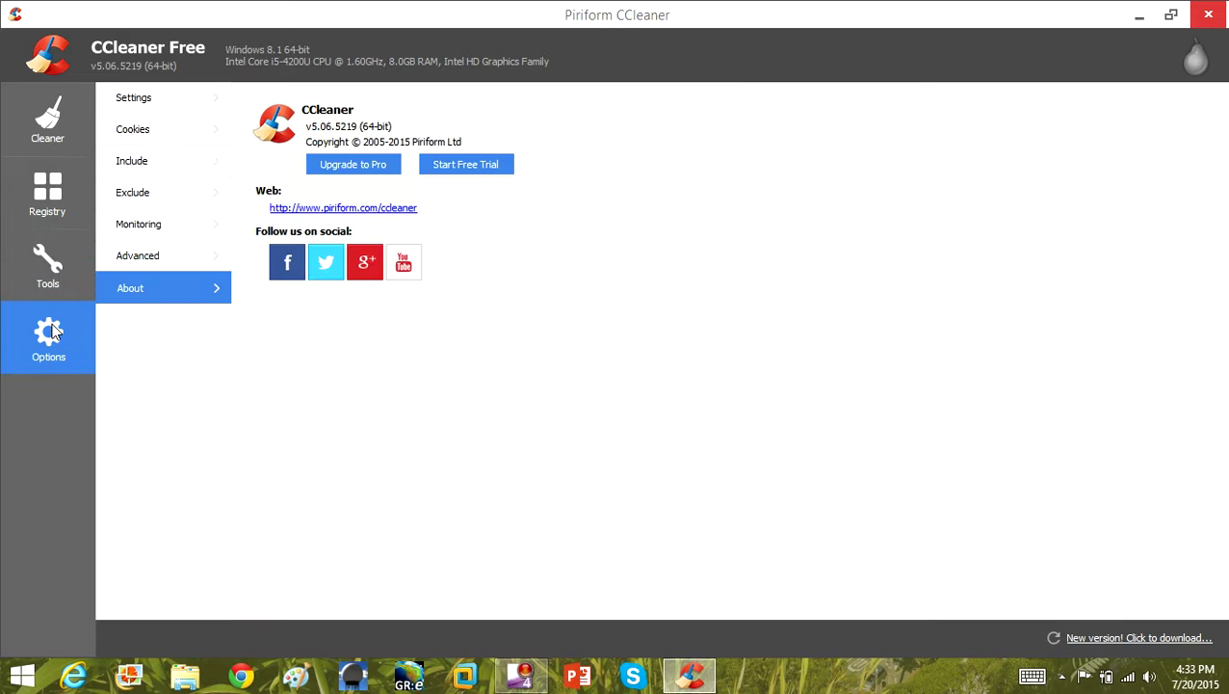
{"action": "left_click", "coordinate": [48, 267]}
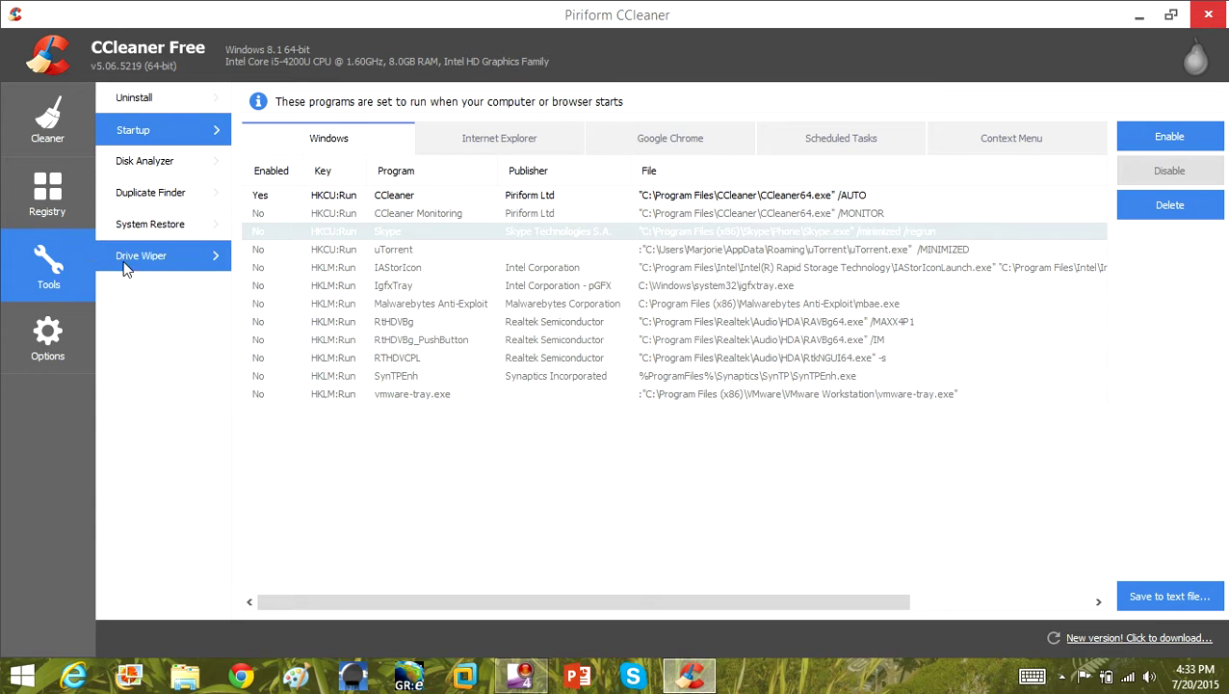
{"action": "left_click", "coordinate": [56, 333]}
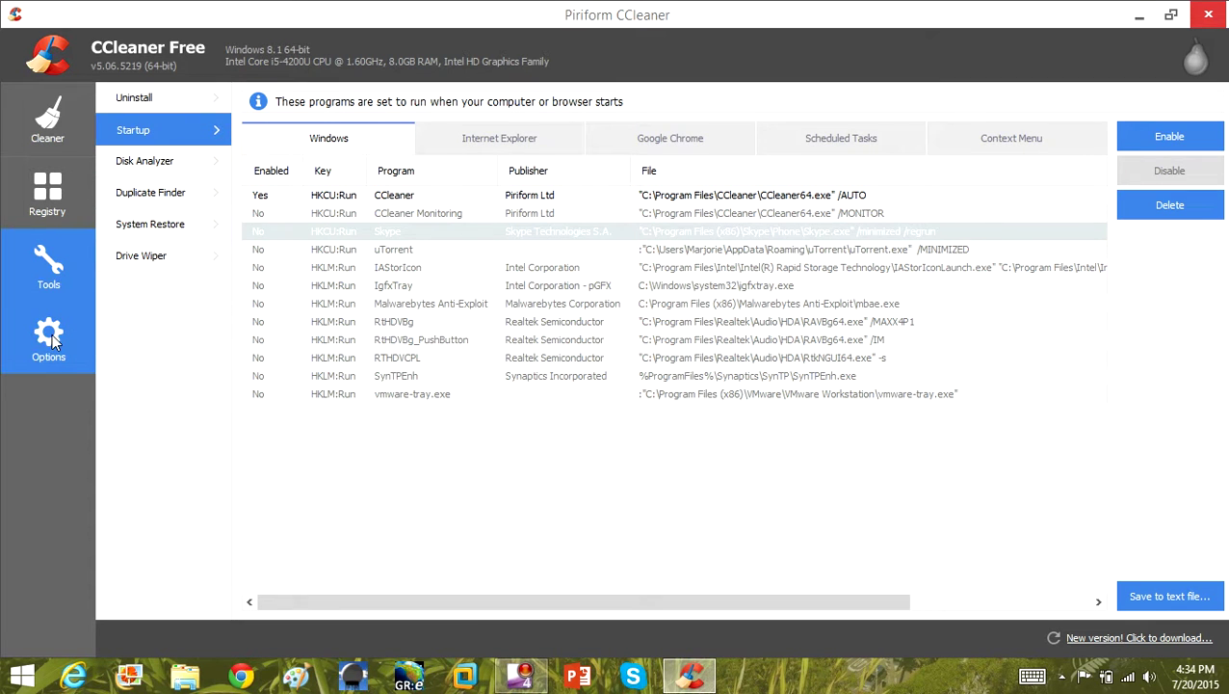
{"action": "left_click", "coordinate": [150, 95]}
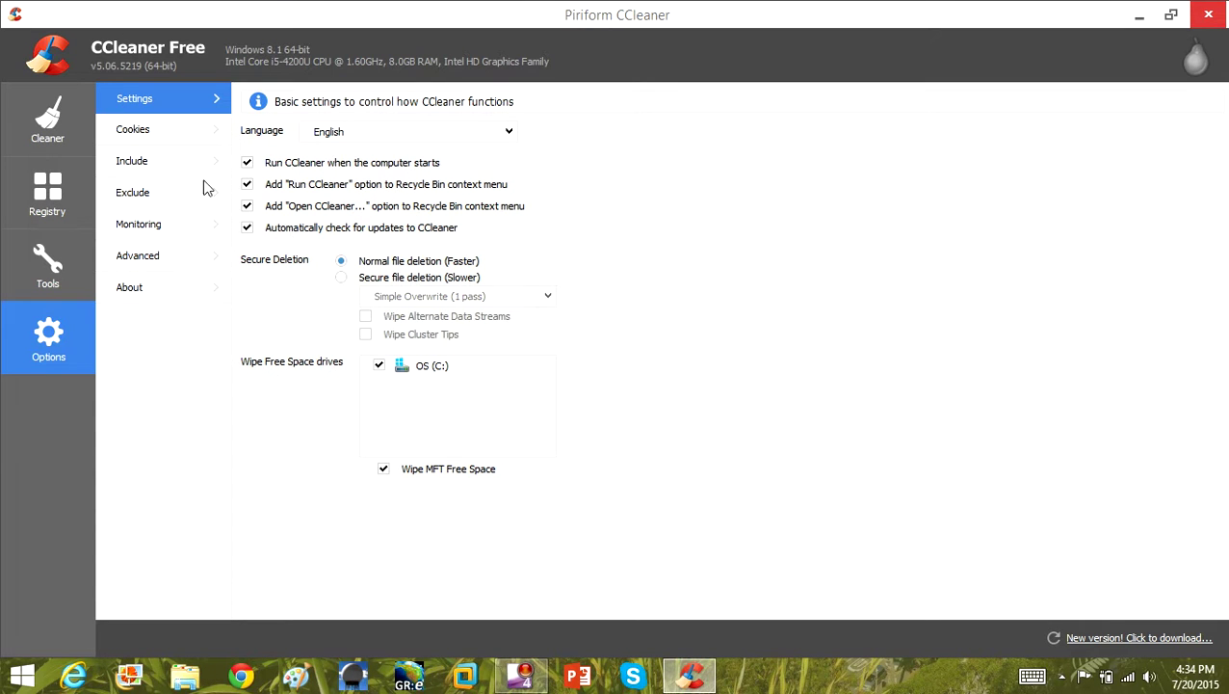
- Review the Cookies, Monitoring and Advanced pages of CCleaner's Options
{"action": "left_click", "coordinate": [156, 127]}
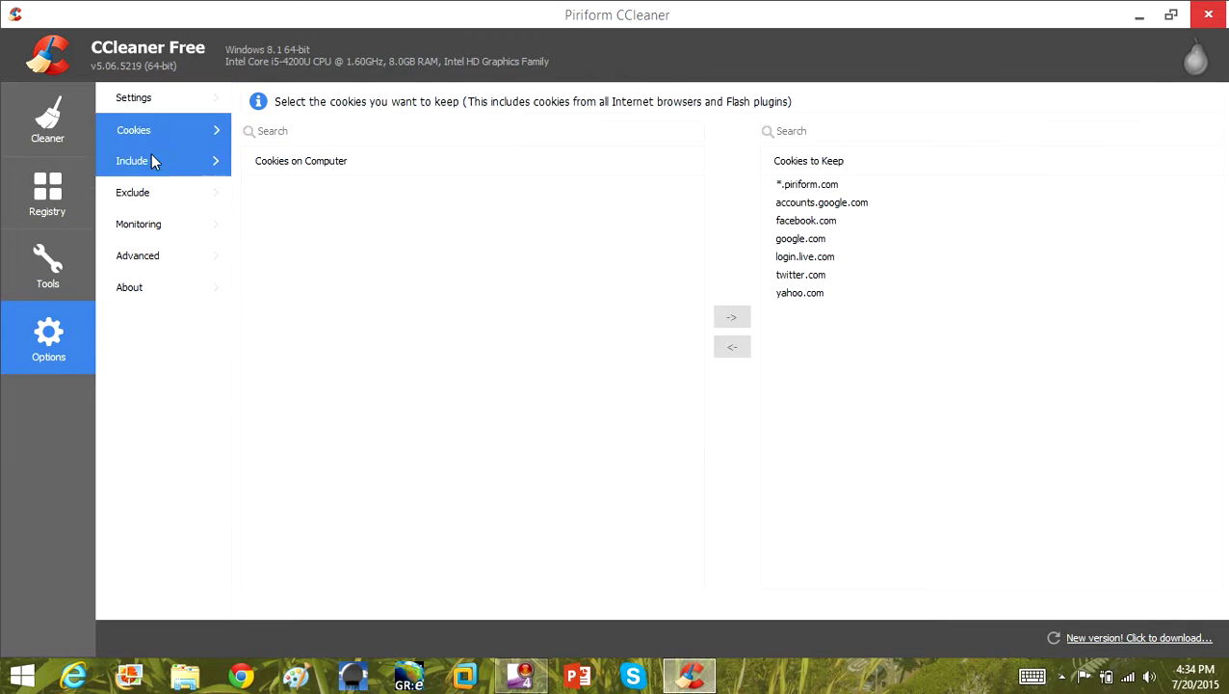
{"action": "left_click", "coordinate": [140, 220]}
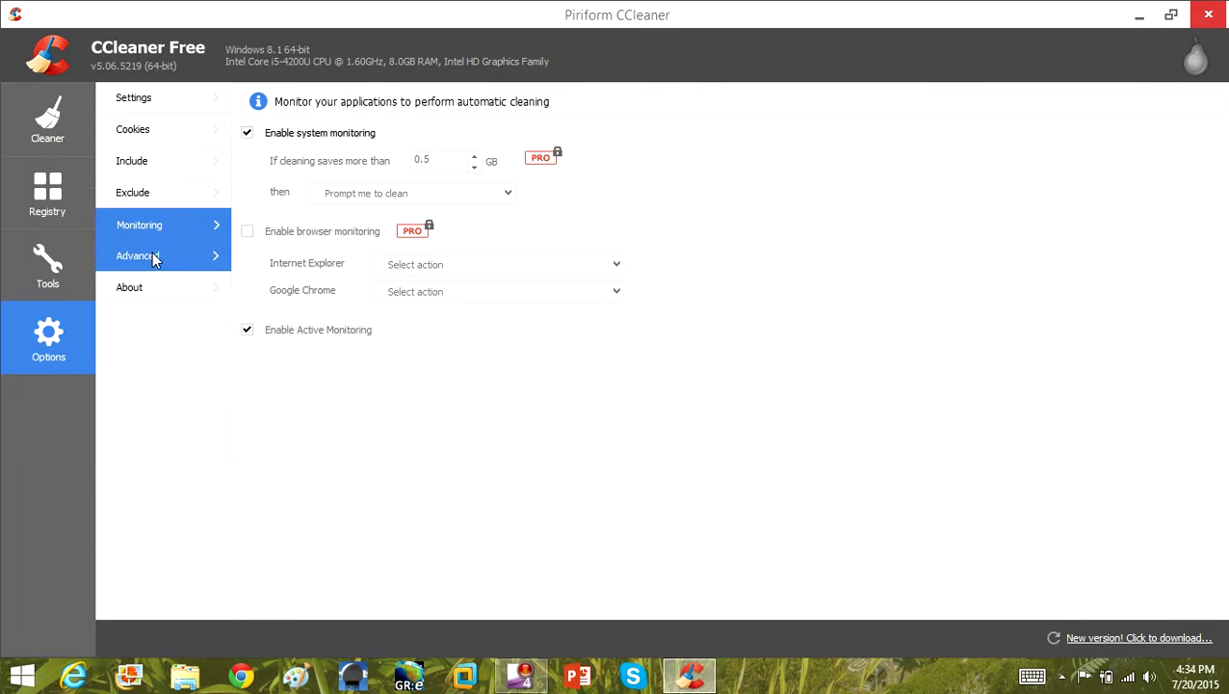
{"action": "left_click", "coordinate": [153, 256]}
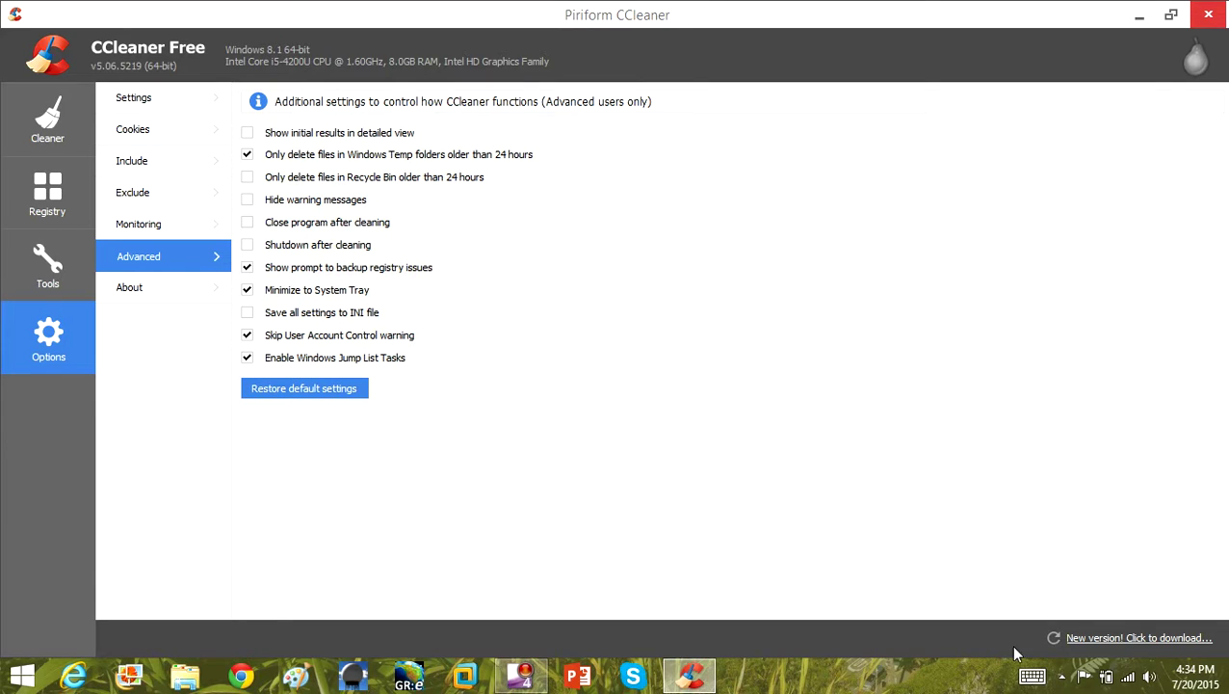
- Check the hidden tray icons, then restore the CCleaner window to a smaller size
{"action": "left_click", "coordinate": [1061, 675]}
{"action": "left_click", "coordinate": [1021, 556]}
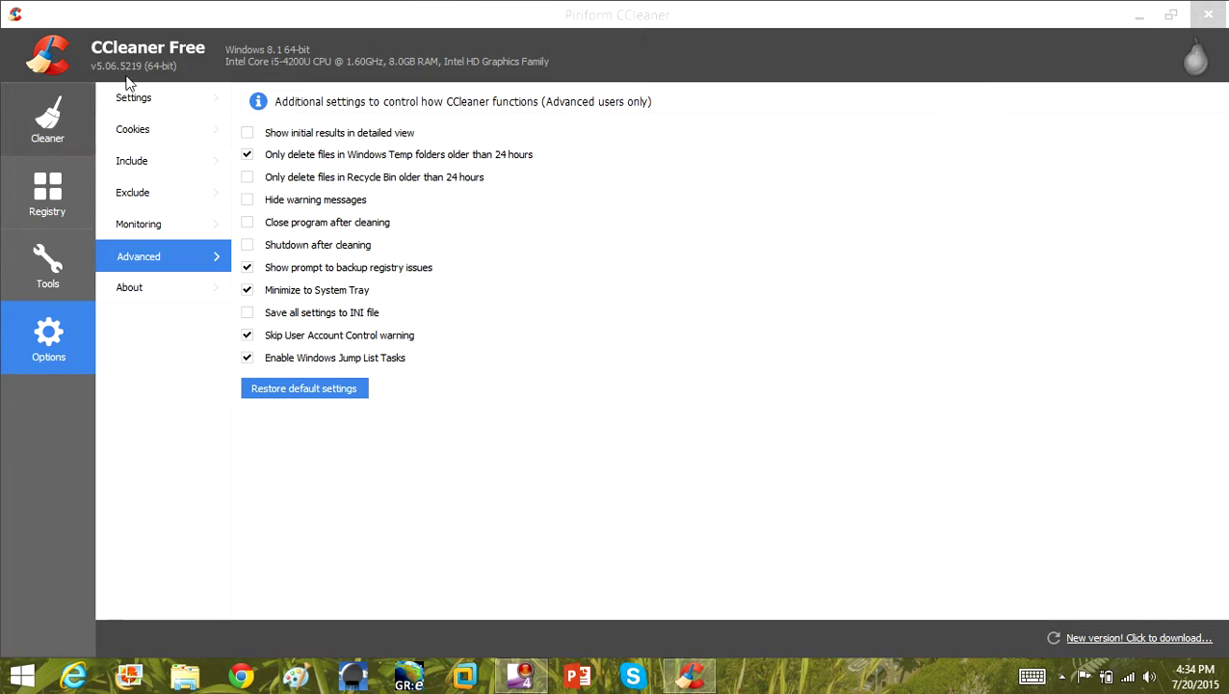
{"action": "left_click_drag", "start_coordinate": [458, 17], "coordinate": [589, 73]}
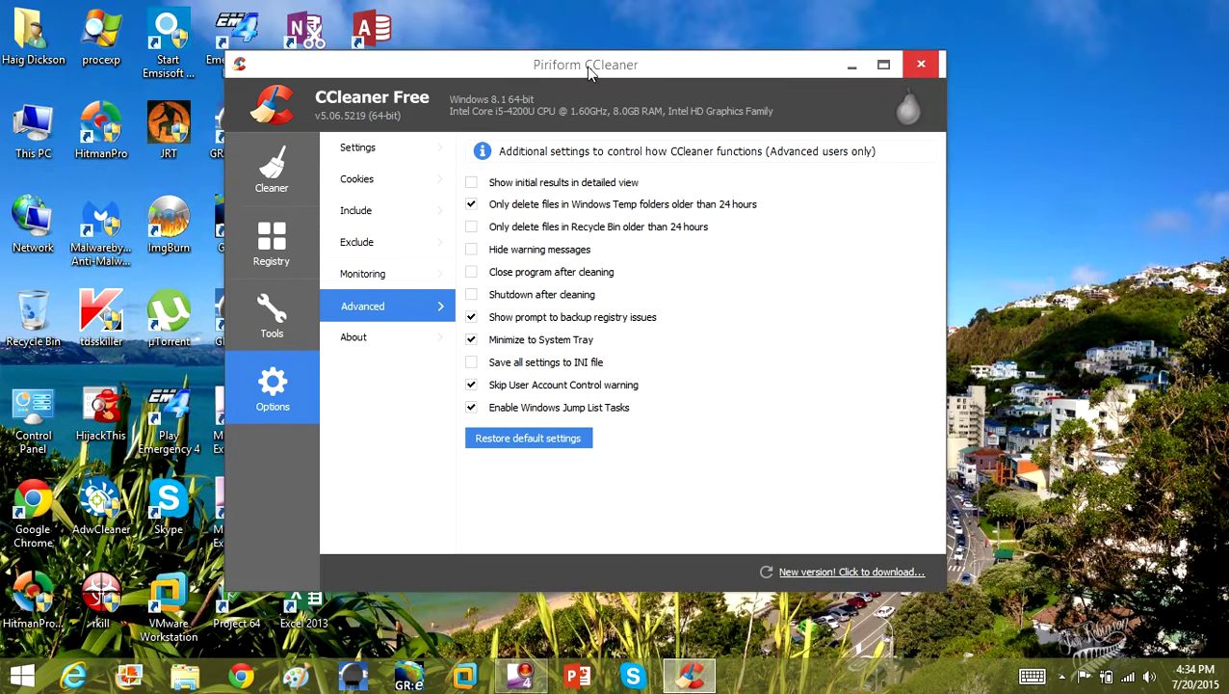